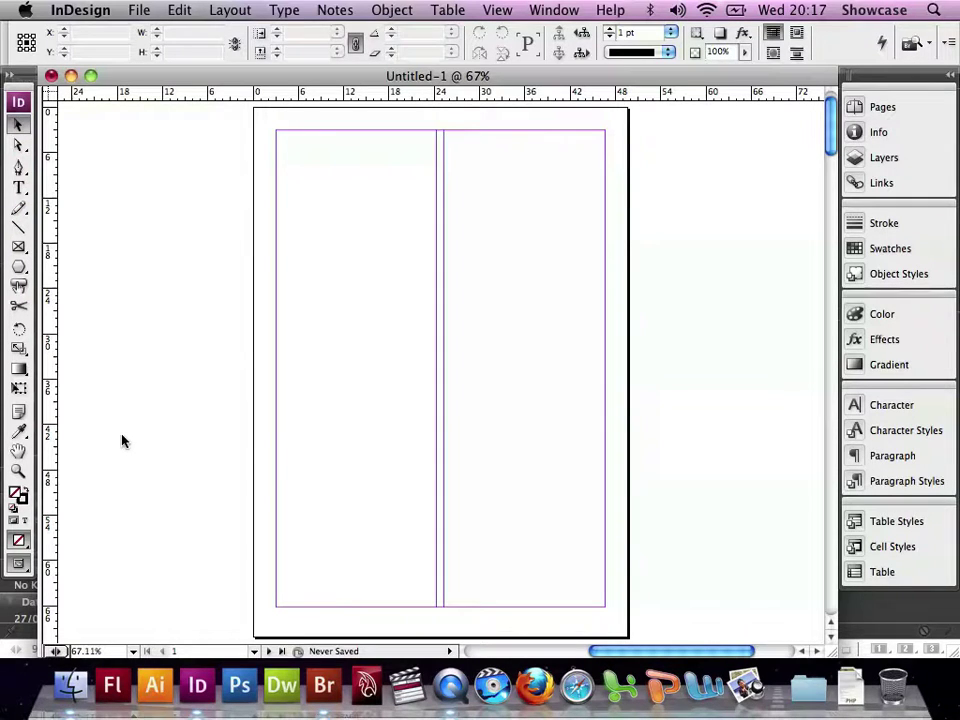
Step: Open 06_a.indd from the Lesson_06 folder through Adobe Bridge
left_click(914, 44)
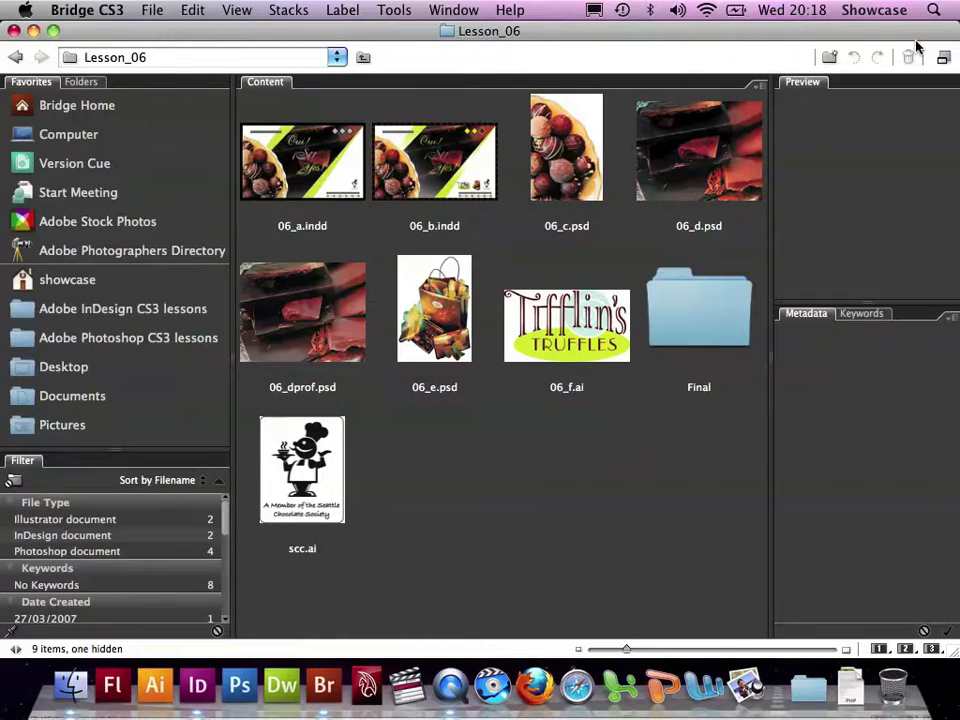
double_click(310, 161)
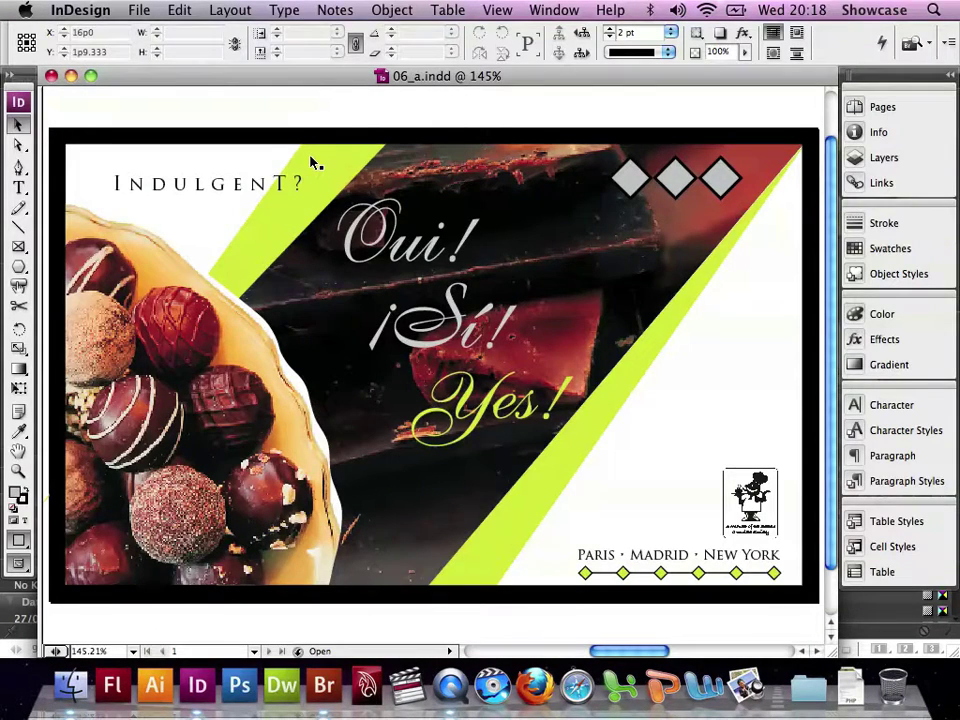
Step: Save the chocolate ad under the new name 06_Colour.indd in the Documents folder
left_click(138, 10)
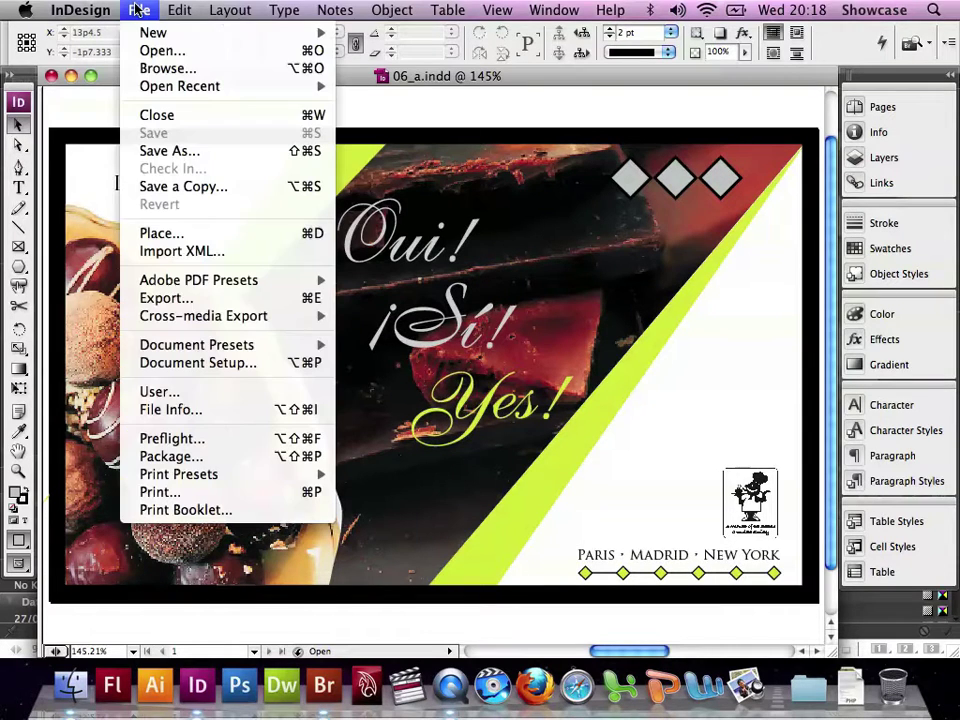
left_click(165, 152)
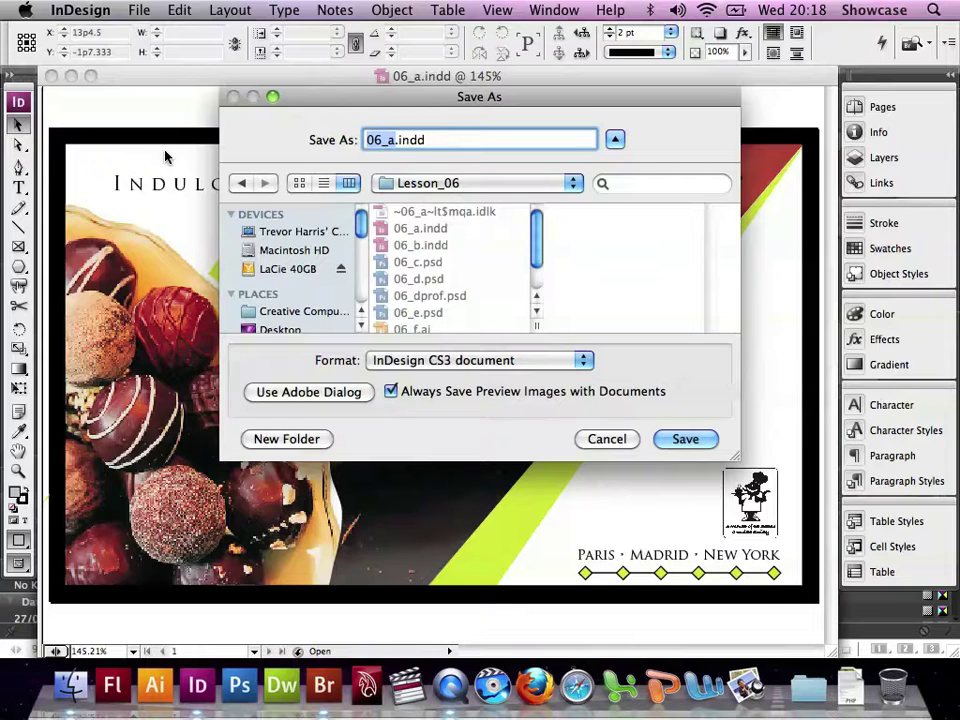
left_click(396, 145)
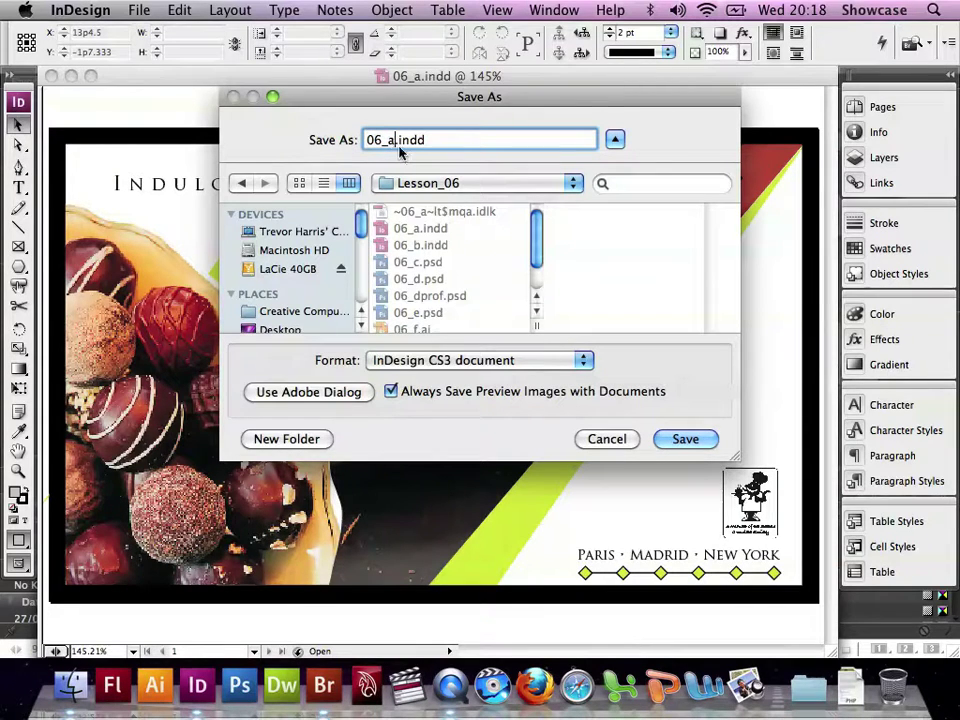
key("BackSpace")
type("Colour")
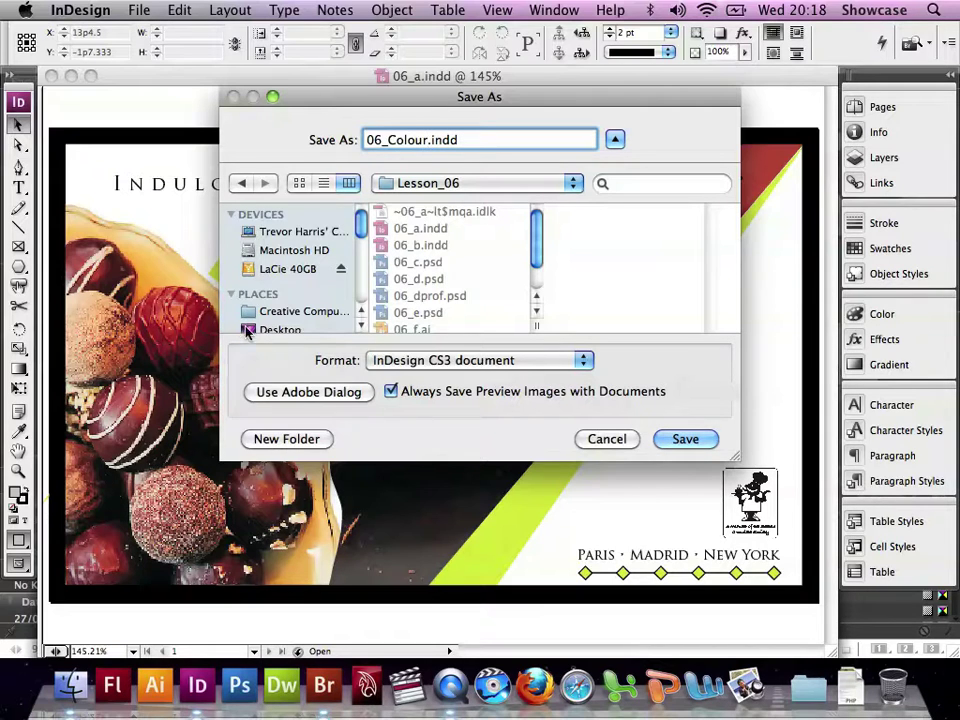
scroll(293, 311, "down", 3)
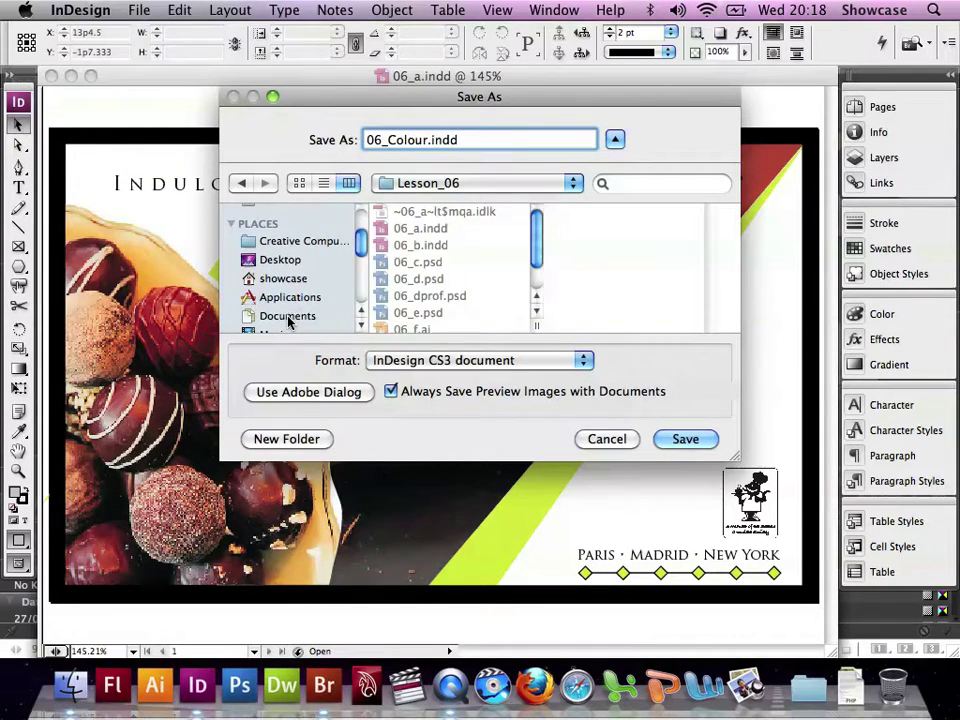
left_click(290, 315)
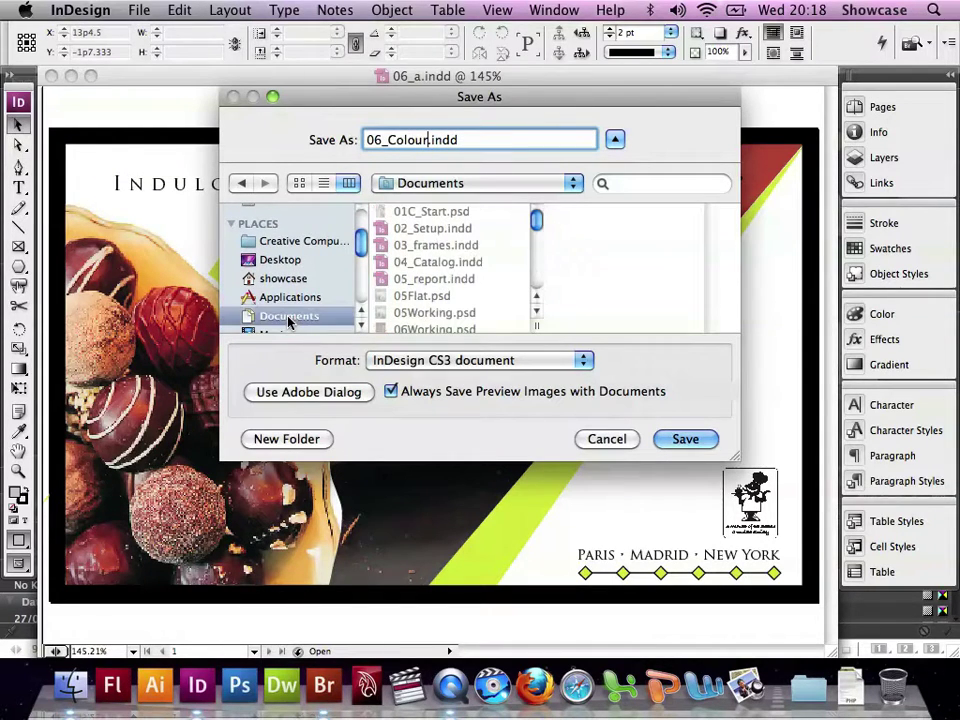
left_click(684, 440)
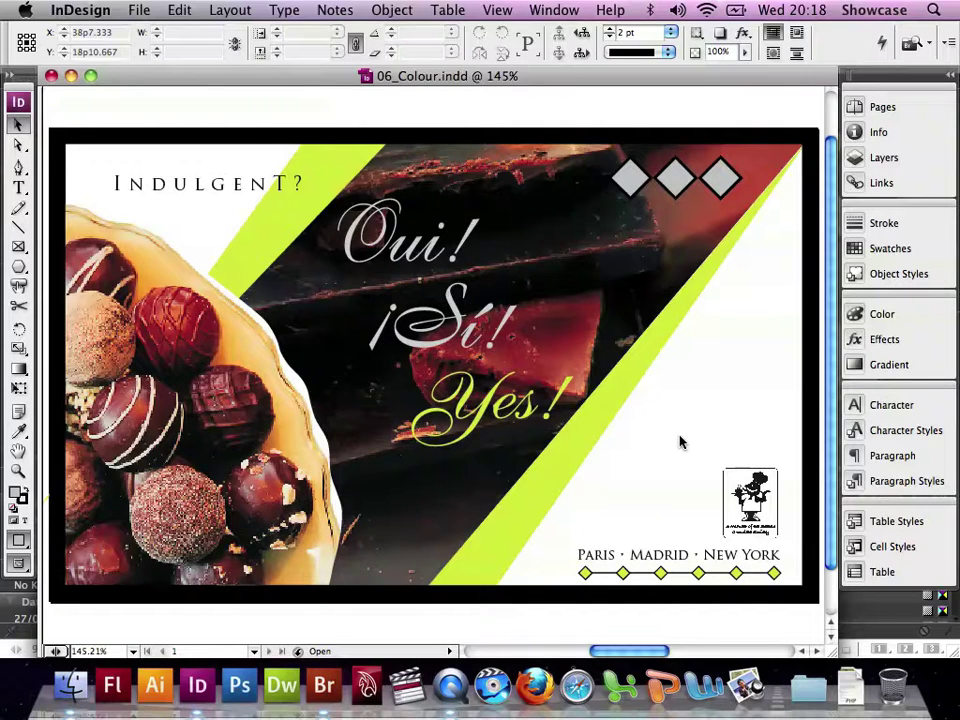
Step: Start a new CMYK colour swatch with the custom name Brown
left_click(885, 250)
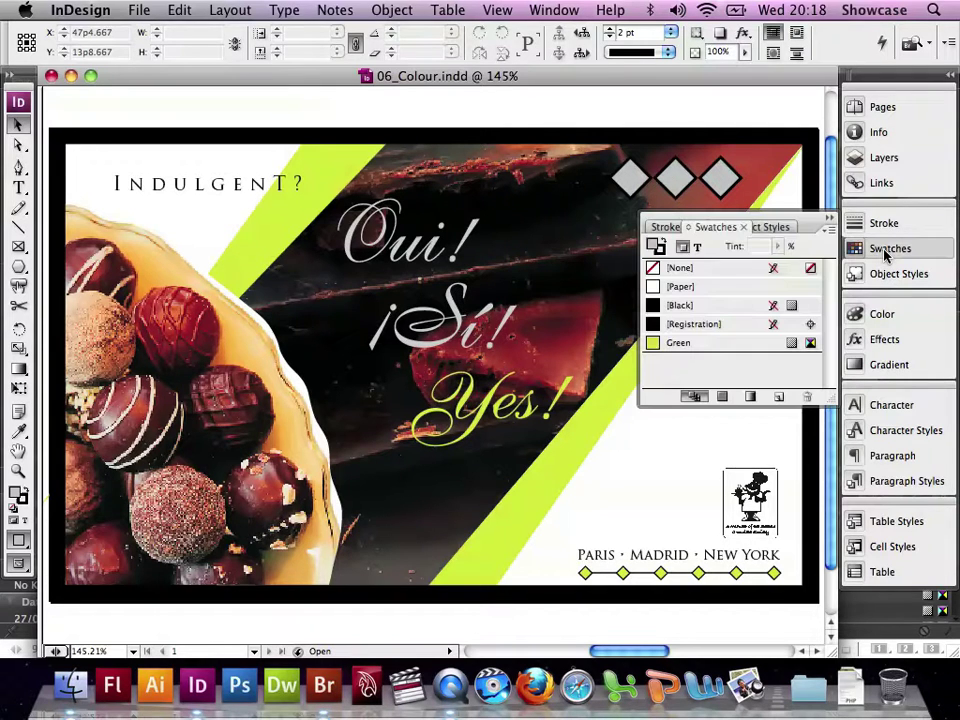
left_click(829, 233)
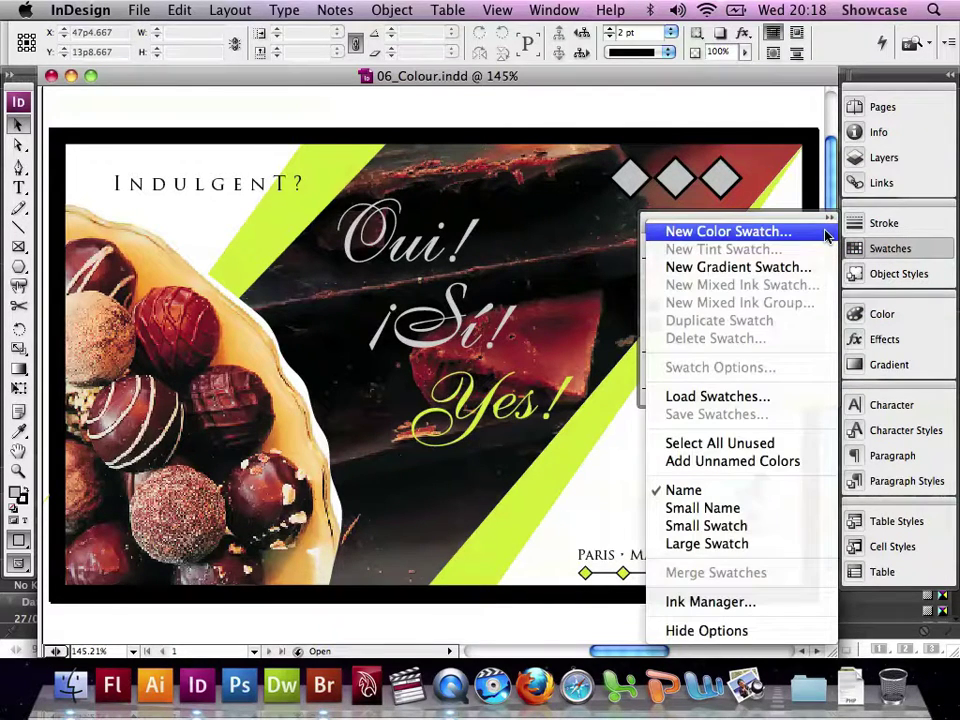
left_click(767, 231)
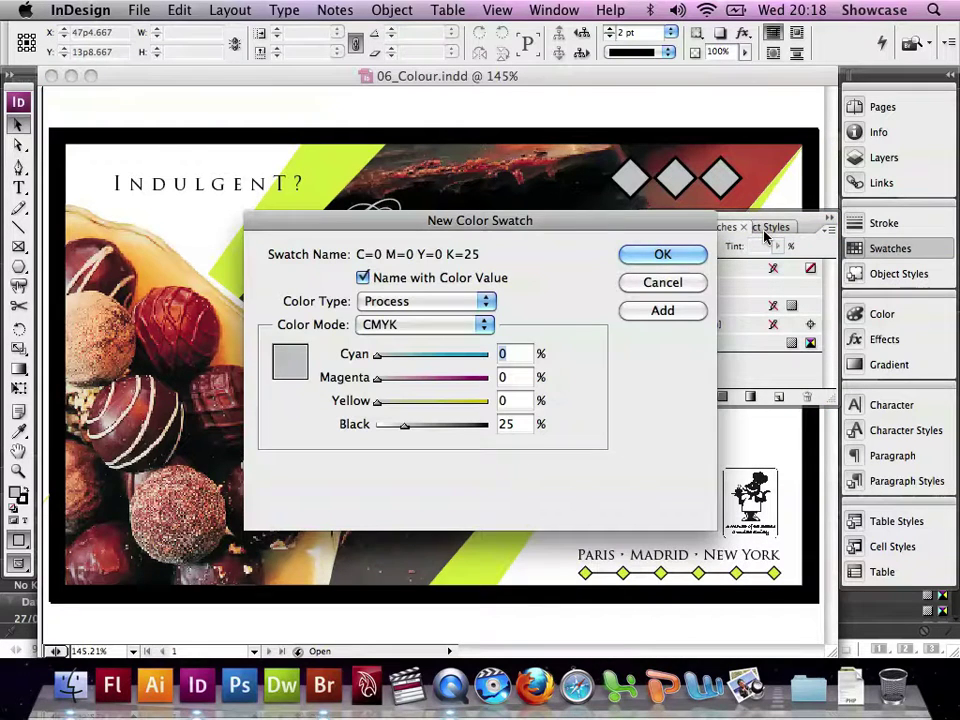
left_click(363, 278)
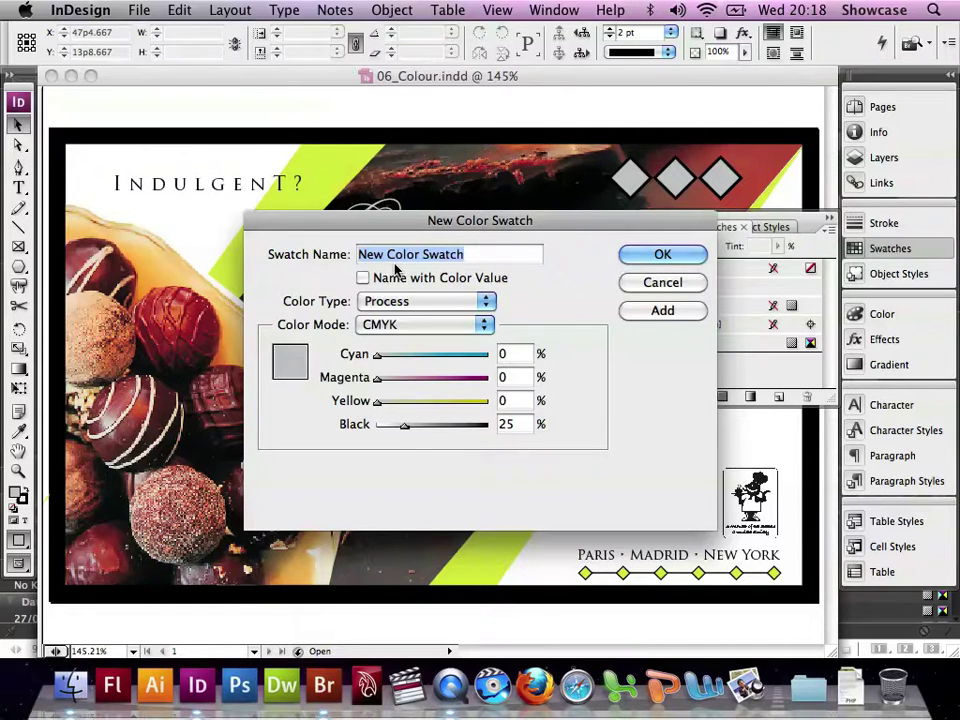
type("Br")
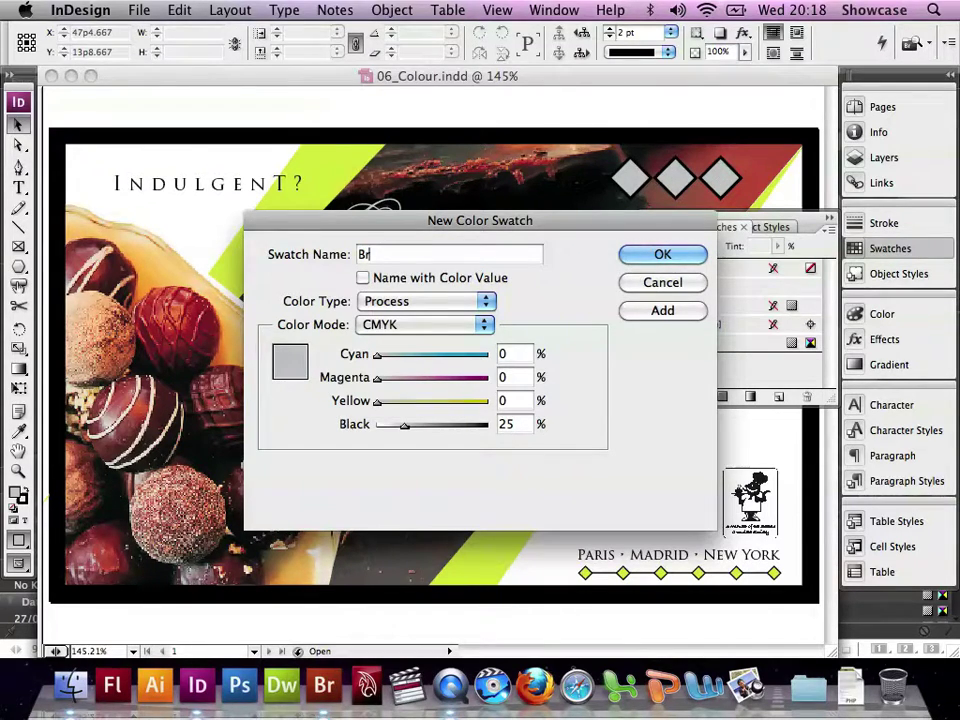
type("own")
left_click(390, 331)
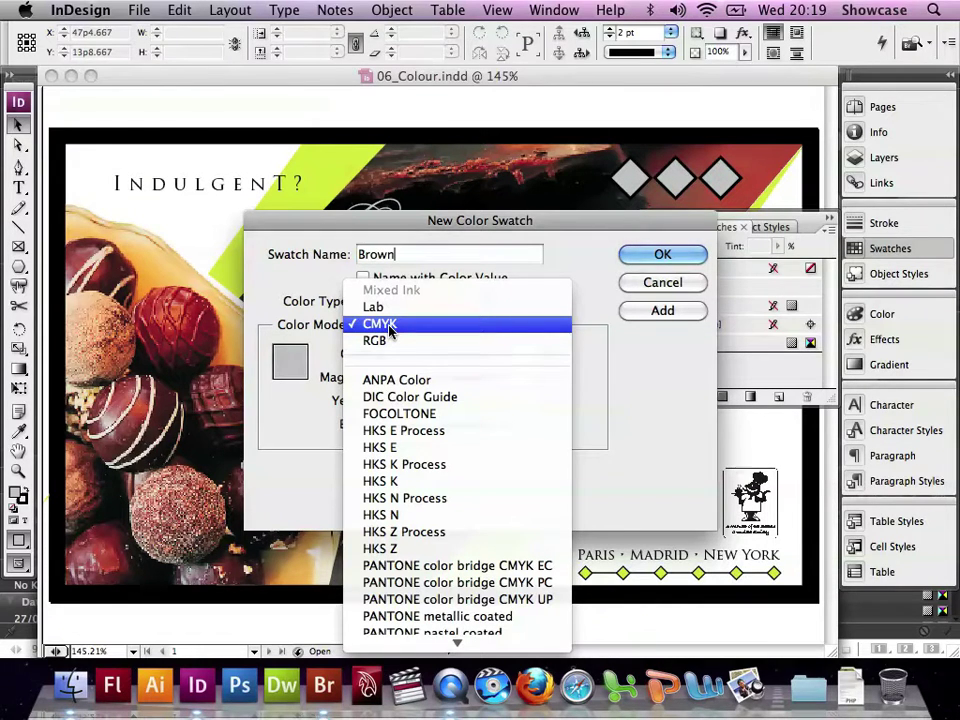
left_click(389, 330)
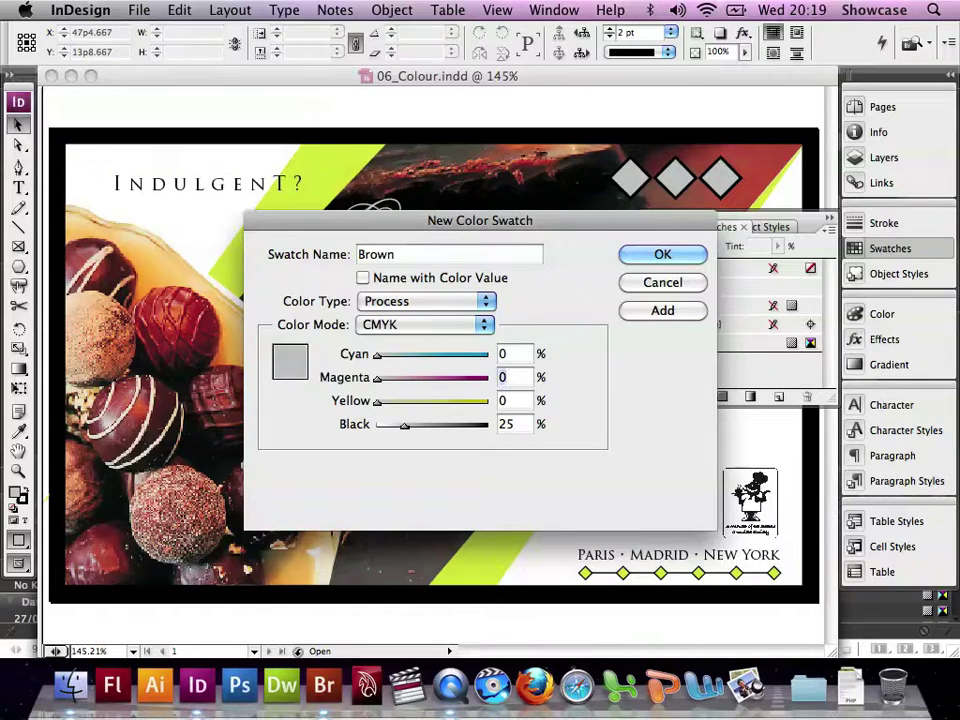
Step: Set the Brown swatch values to Magenta 76, Yellow 76 and Black 60
double_click(513, 377)
type("76")
left_click(518, 401)
key("BackSpace")
type("76")
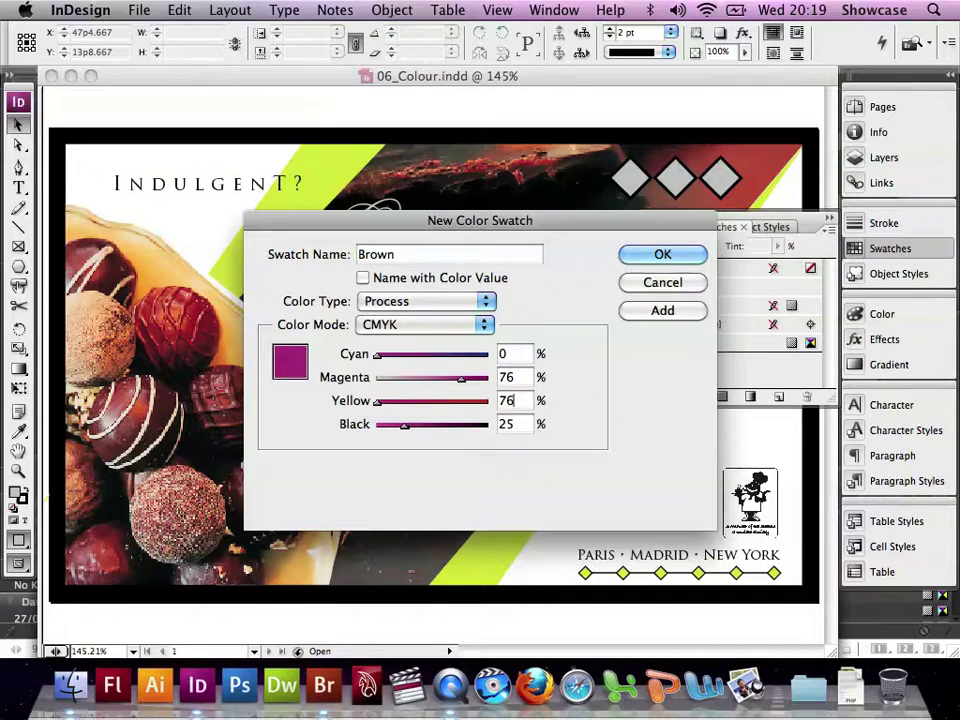
key("Tab")
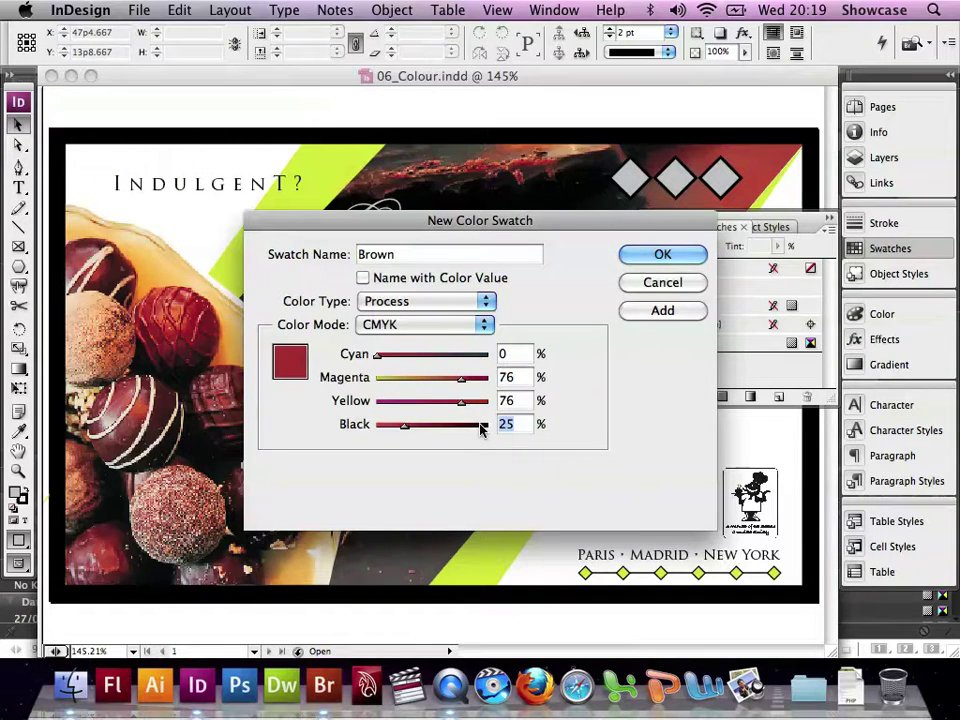
type("60")
Step: Add Brown, then define the next swatch as Tan with C2, M13, Y29, K0
left_click(660, 312)
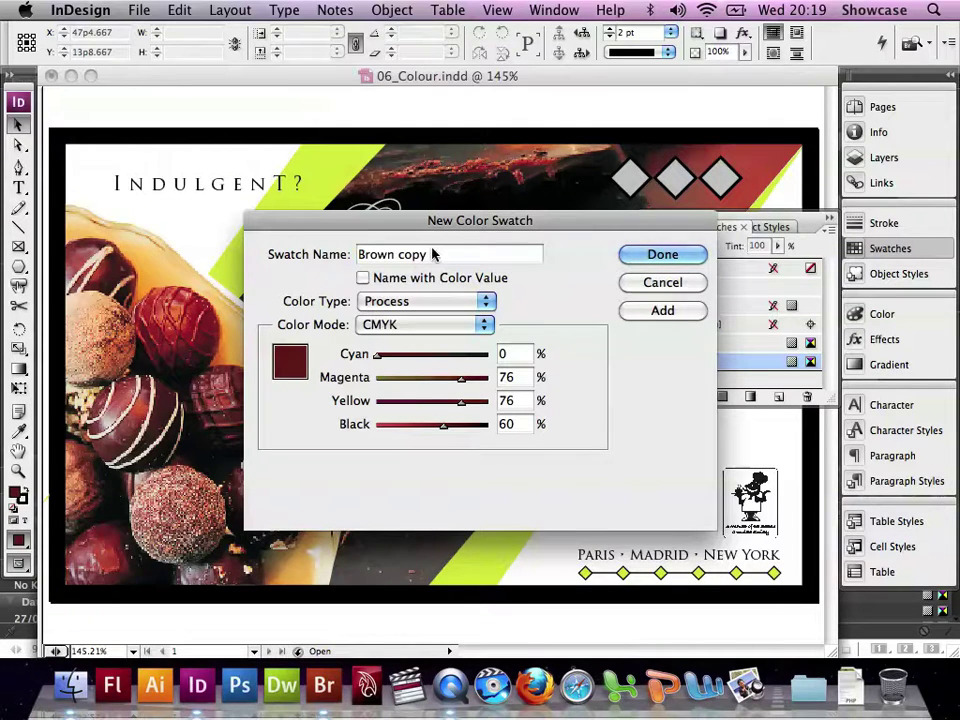
left_click_drag(432, 254, 322, 251)
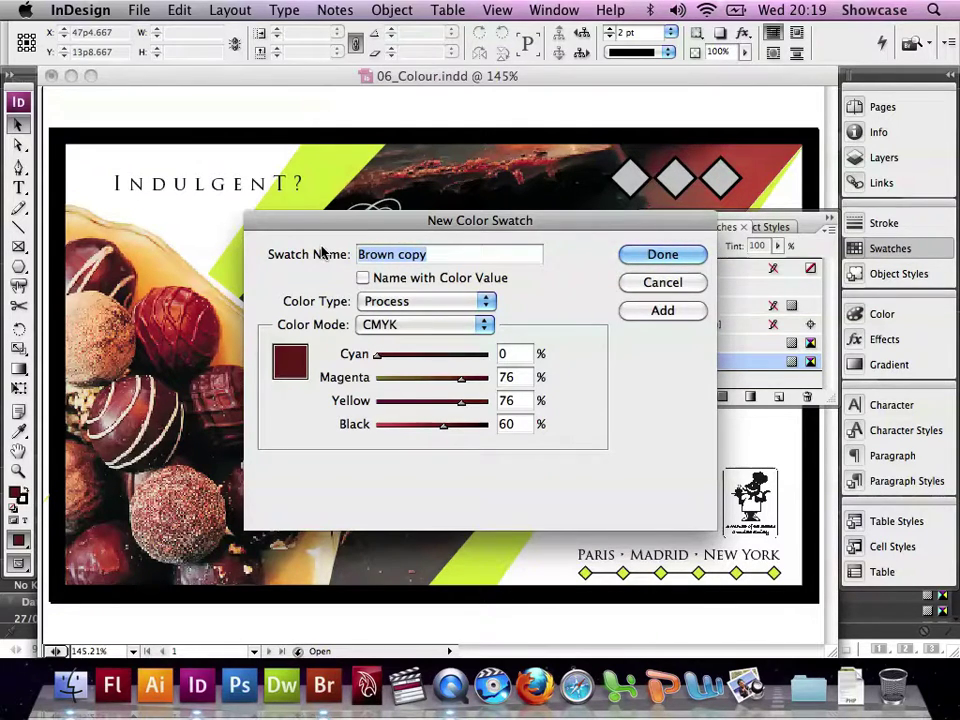
type("Blue")
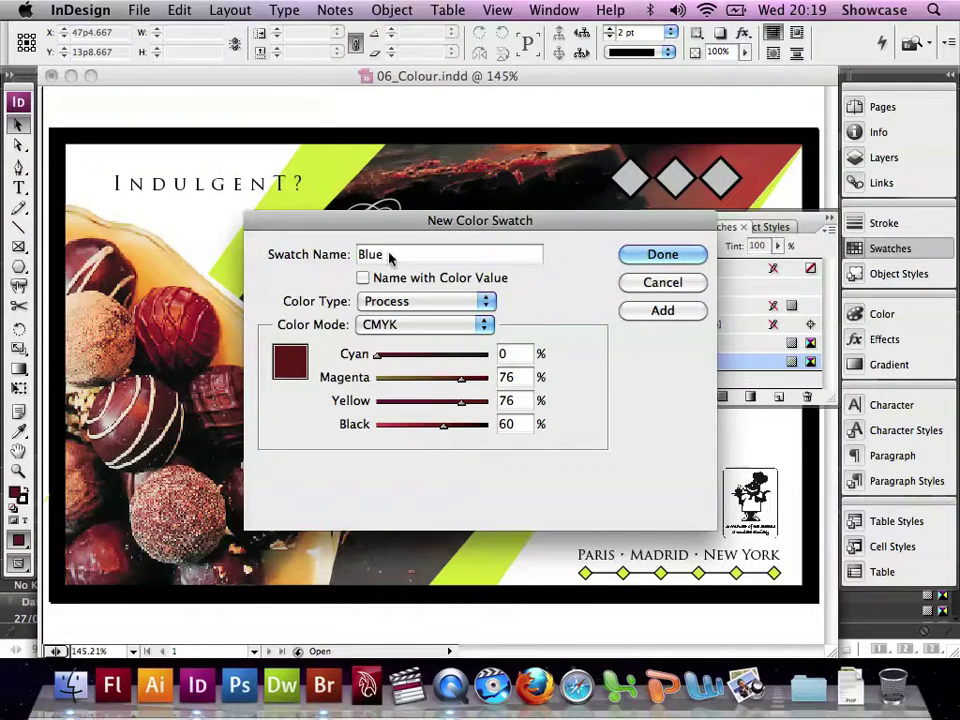
key("Tab")
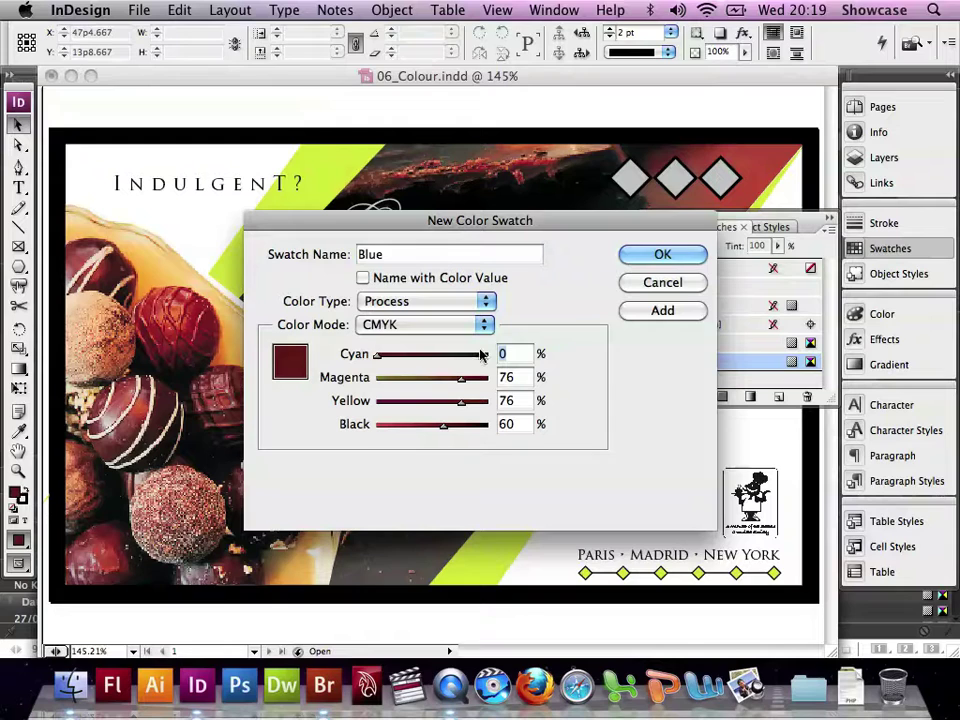
type("2")
key("Tab")
type("13")
key("Tab")
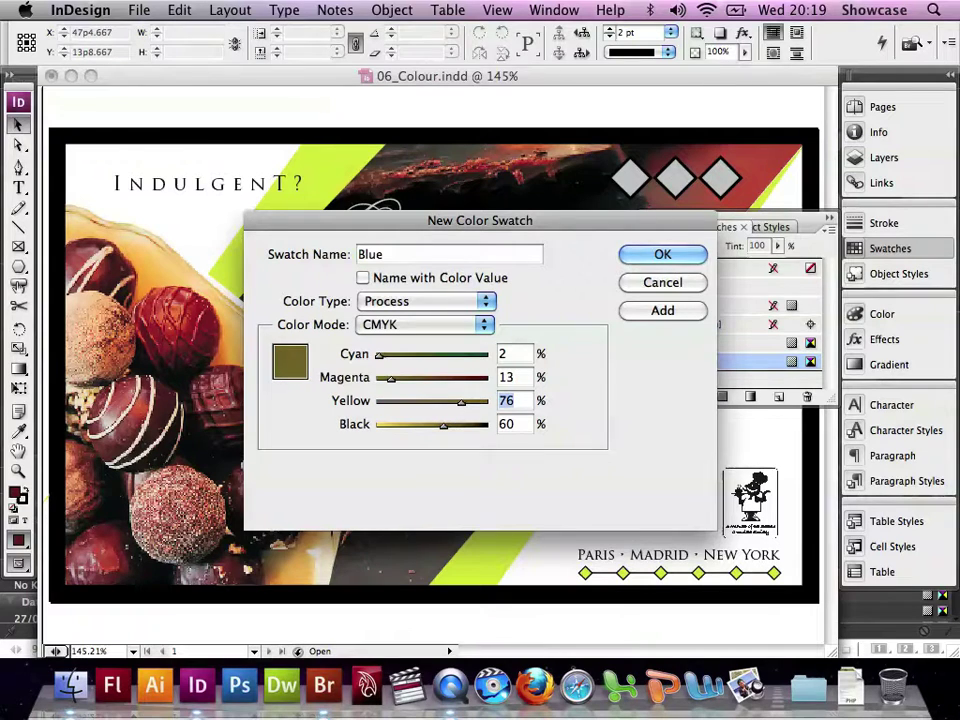
type("29")
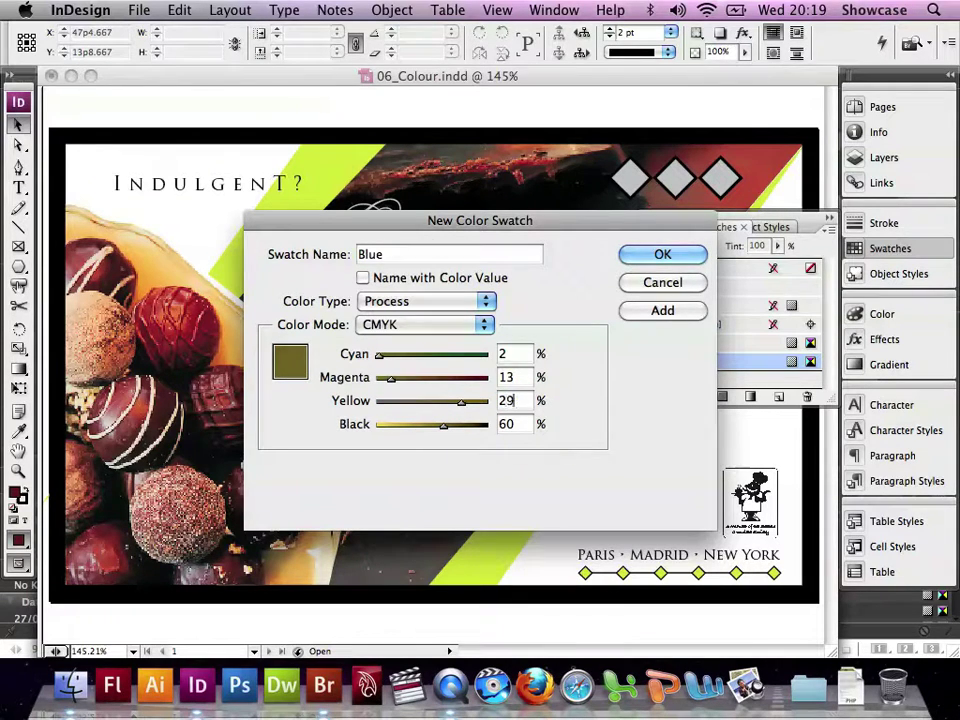
key("Tab")
type("0")
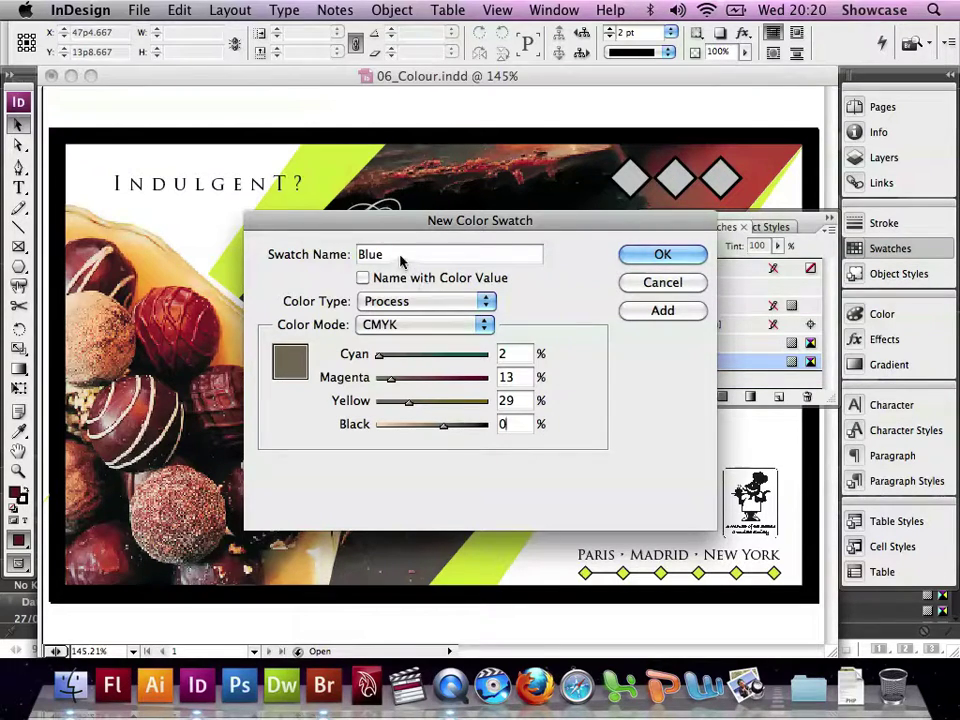
key("Tab")
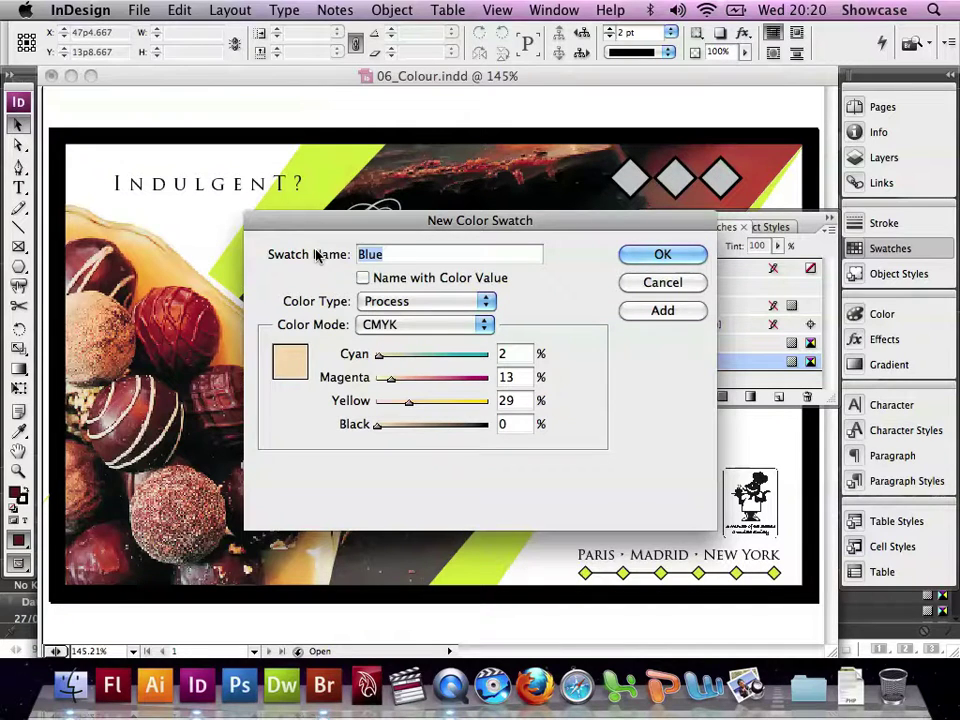
type("Tan")
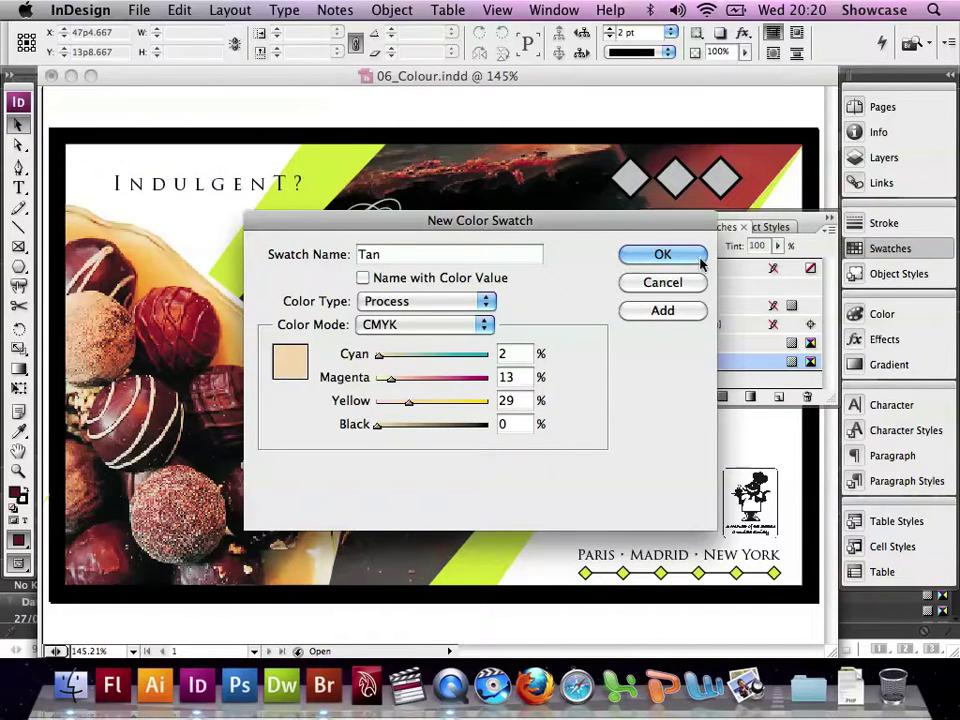
Step: Add Tan, then add a Blue swatch at C60 M20 Y0 K0 and close the dialog
left_click(673, 313)
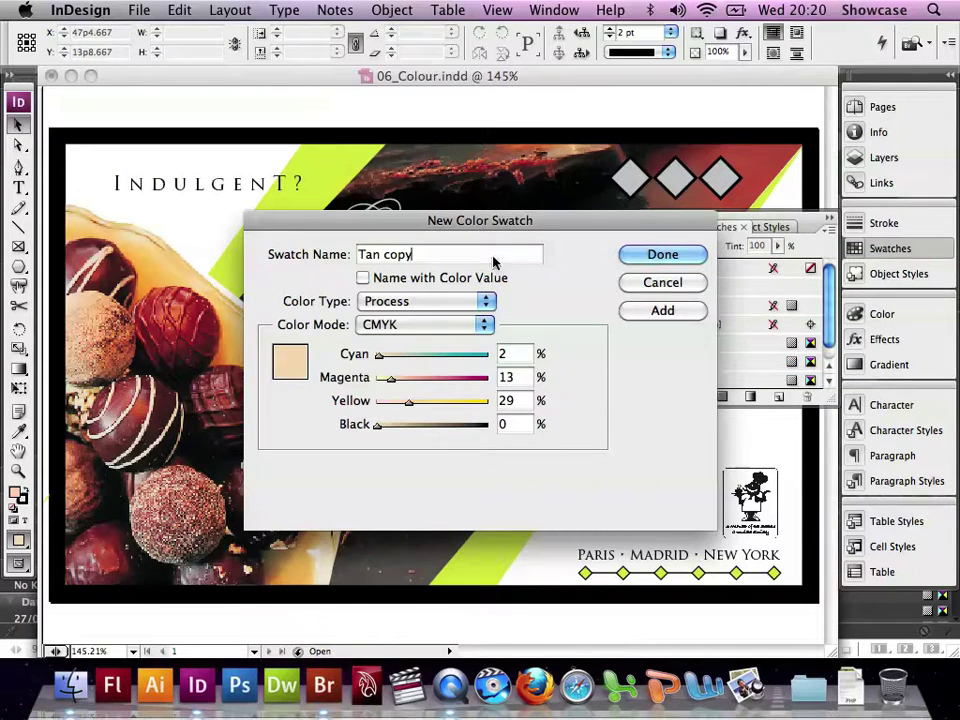
left_click_drag(430, 256, 350, 256)
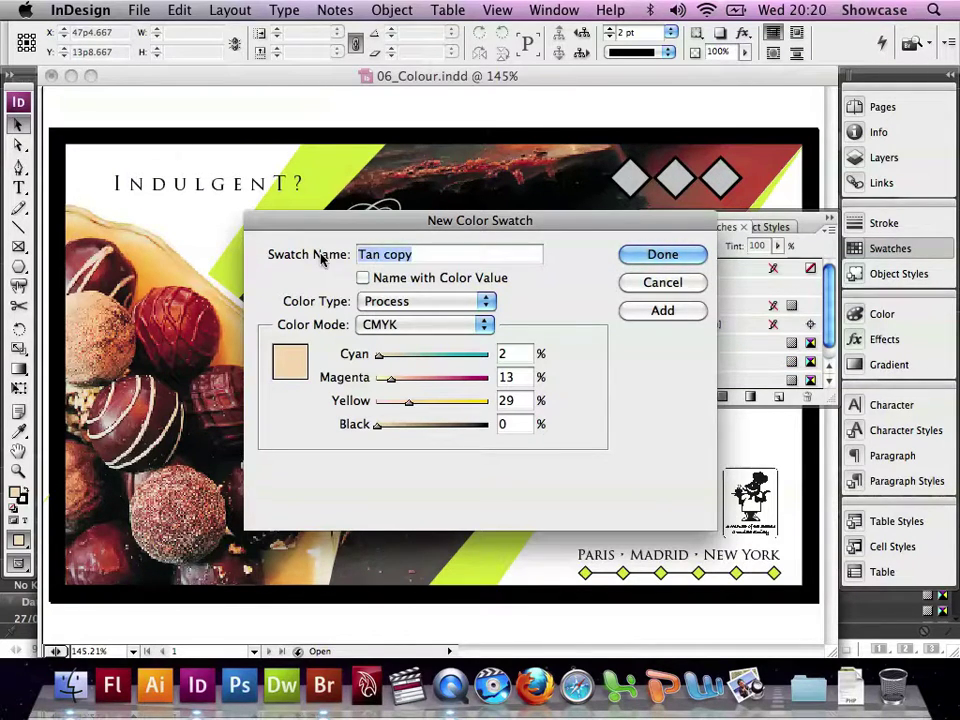
type("Blue")
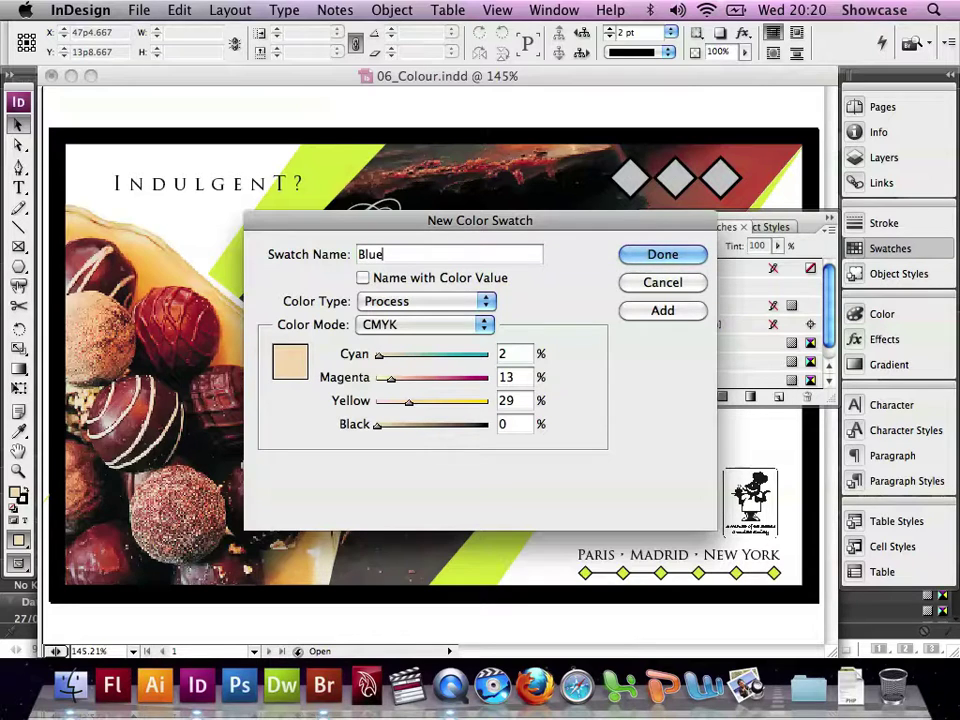
key("Tab")
type("60")
key("Tab")
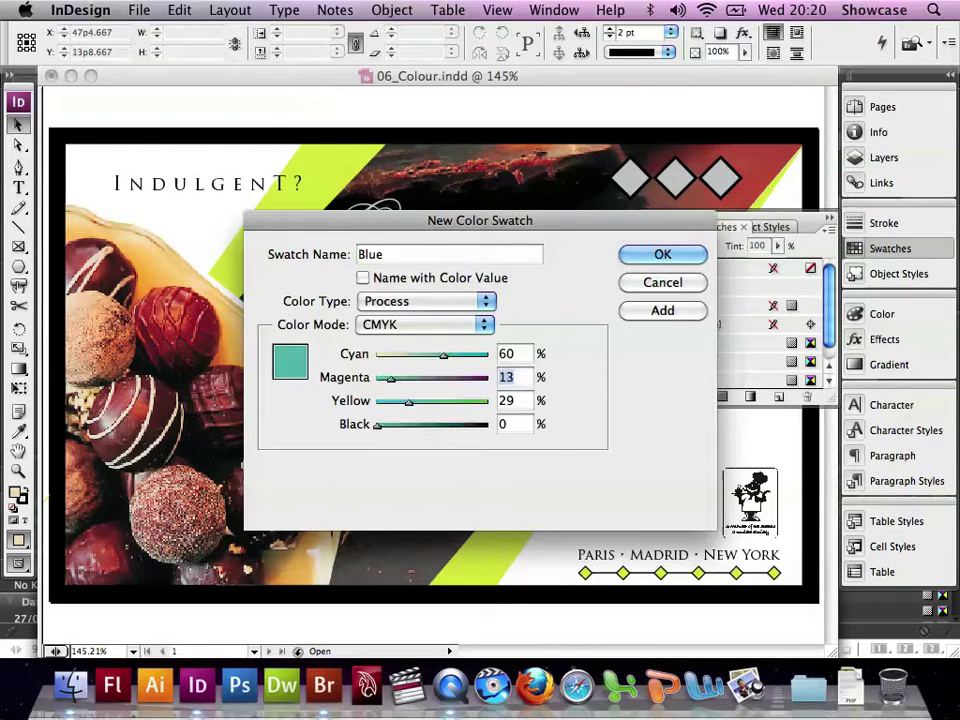
type("20")
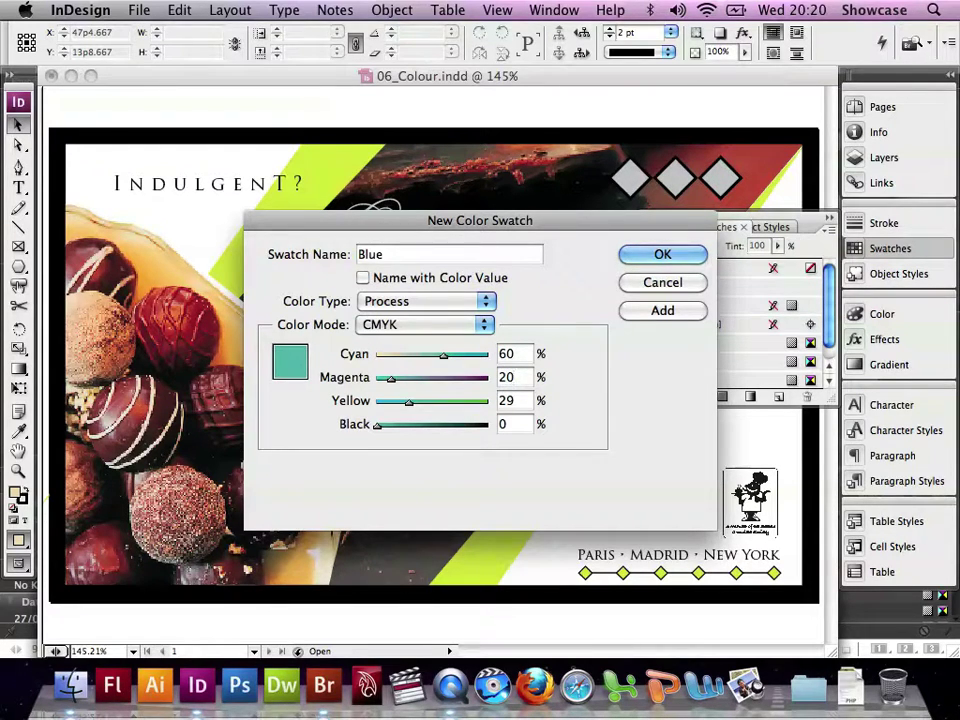
key("Tab")
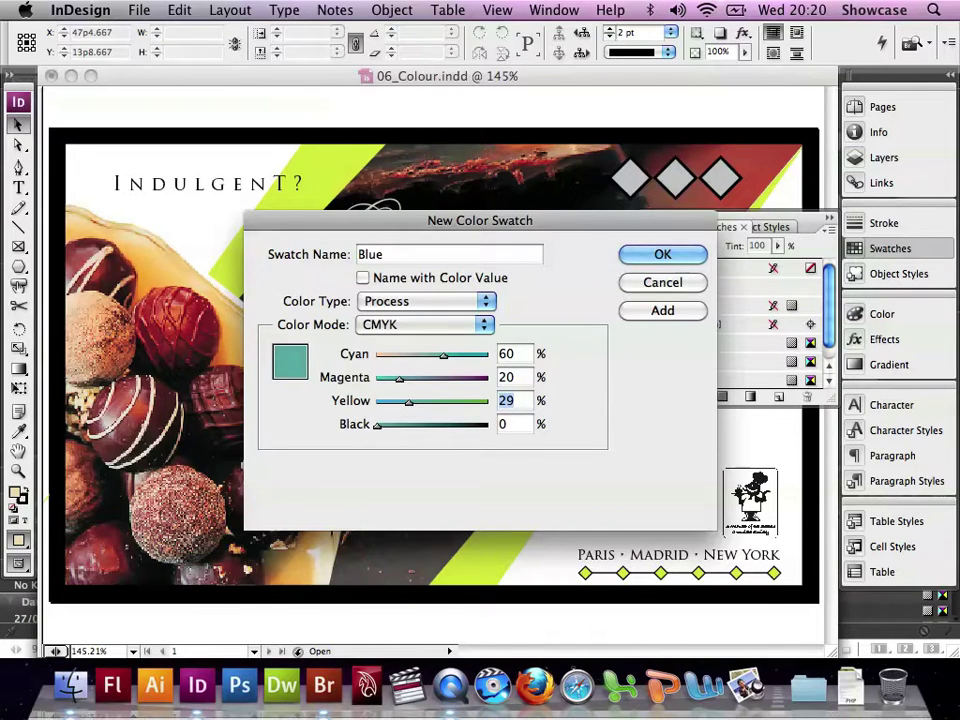
type("0")
key("Tab")
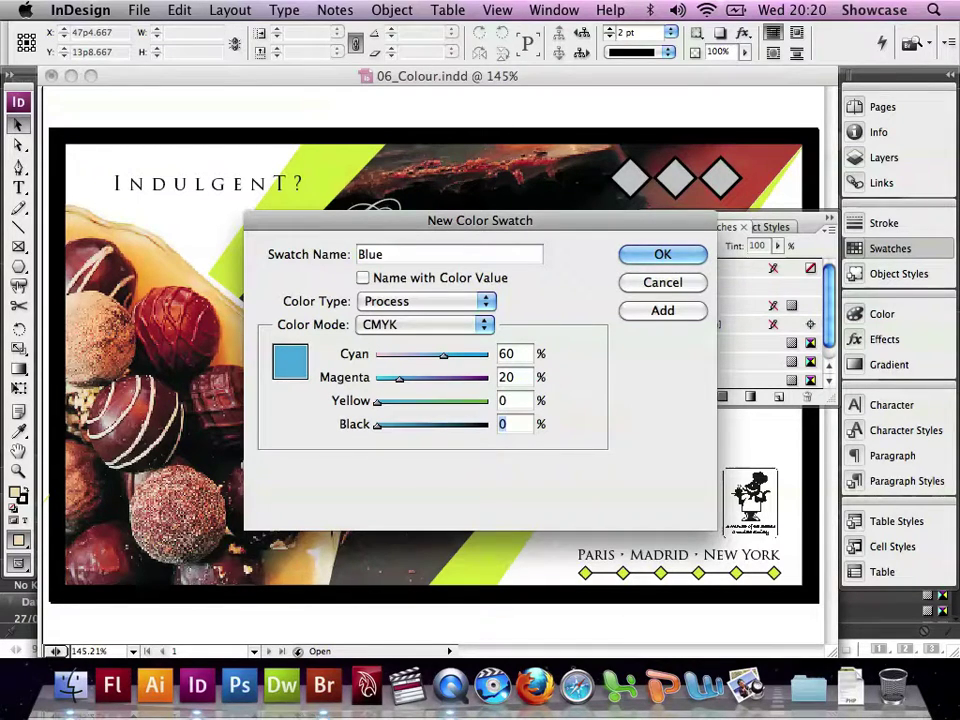
left_click(663, 312)
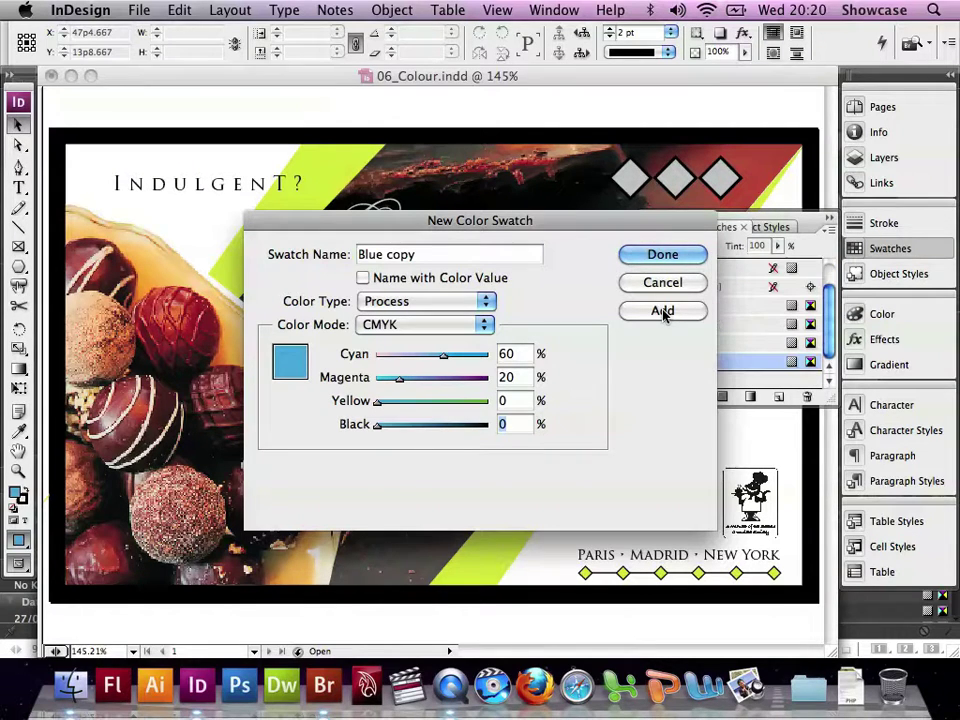
left_click(662, 255)
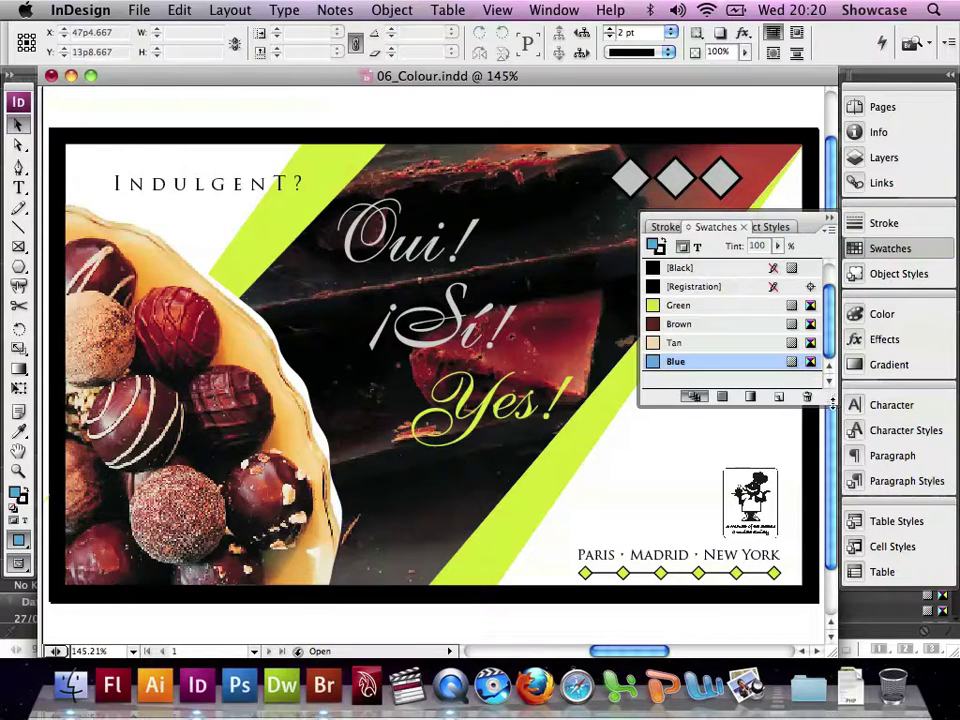
Step: Enlarge the Swatches list and ungroup the three top-right diamonds
left_click_drag(832, 401, 834, 478)
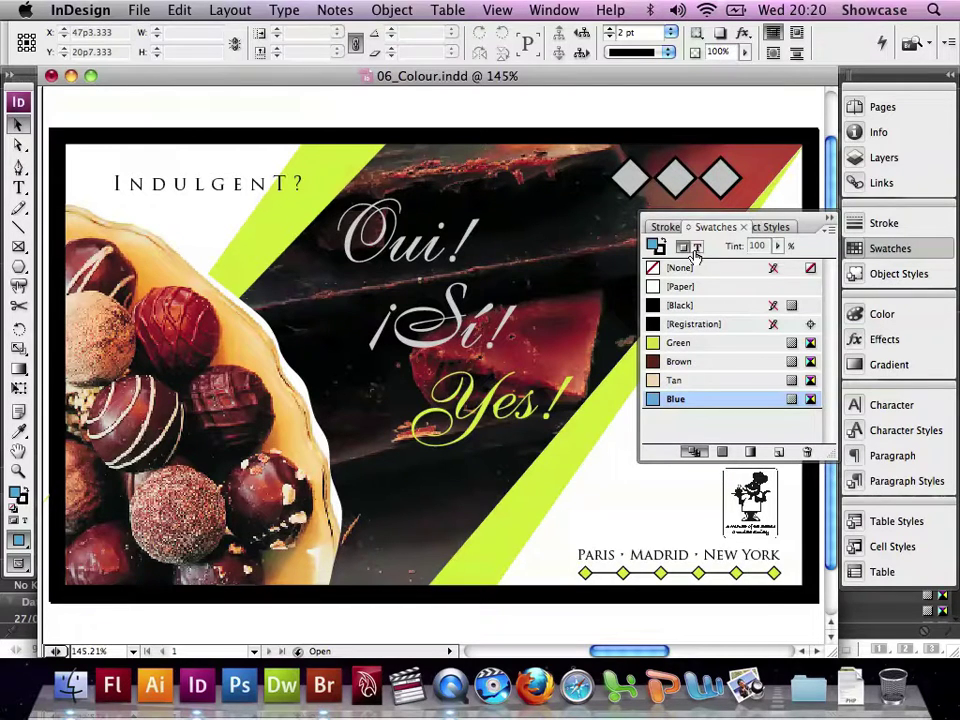
left_click(628, 182)
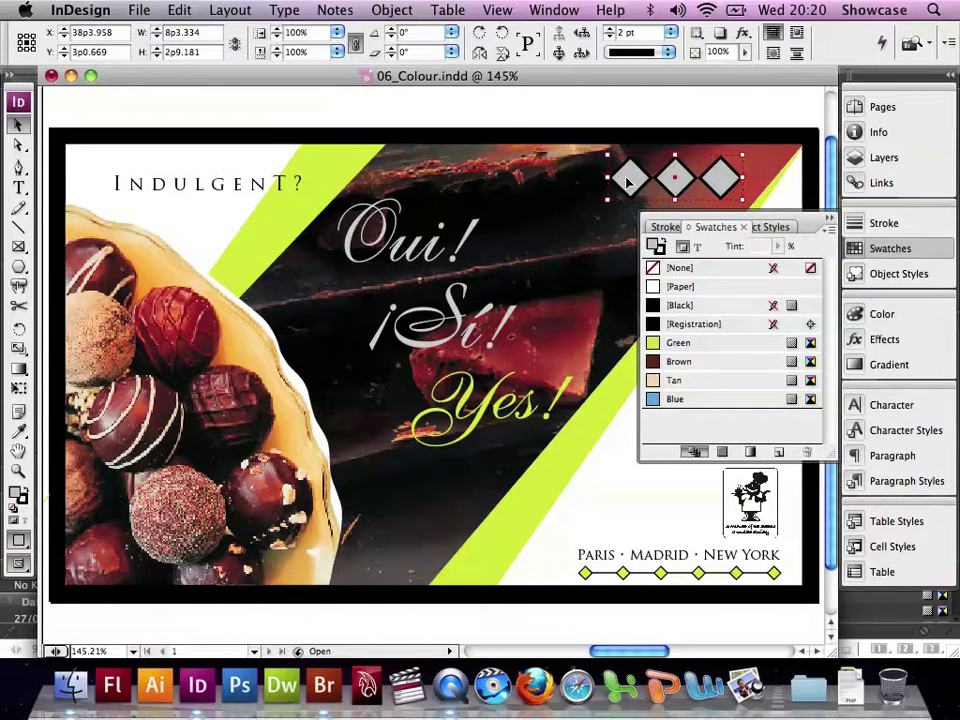
left_click(392, 10)
left_click(398, 133)
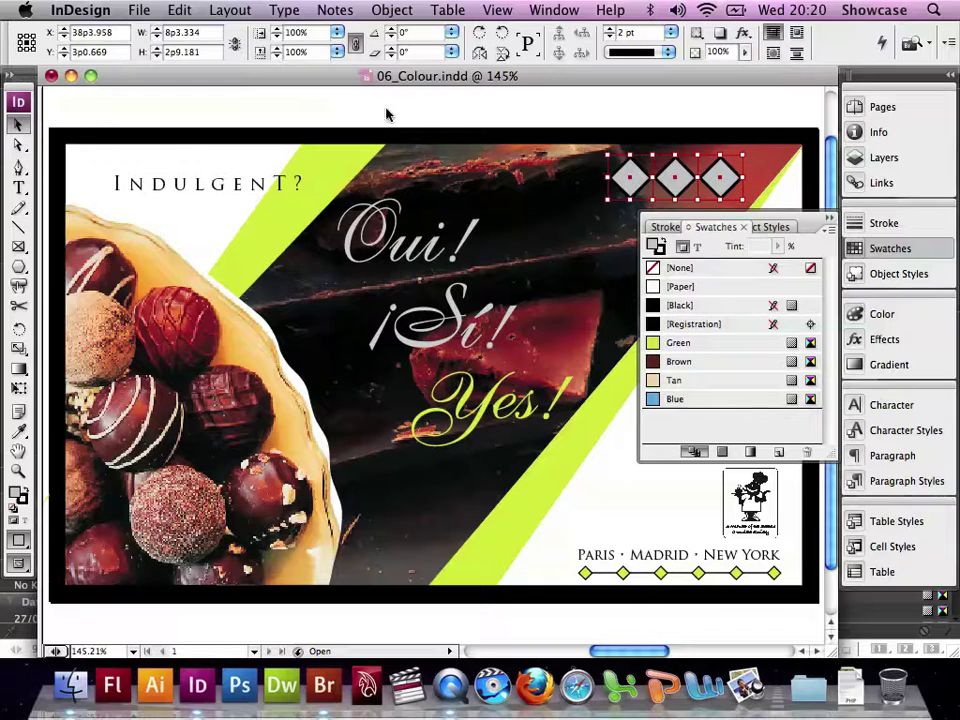
Step: Lock the diamonds' position and deselect everything on the page
left_click(390, 10)
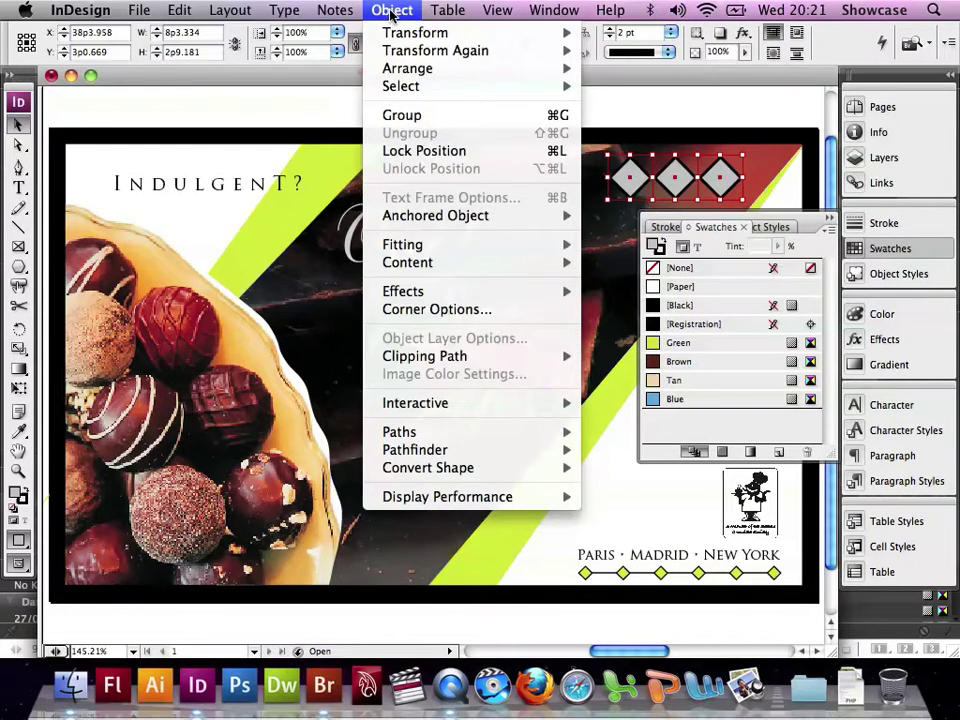
left_click(401, 151)
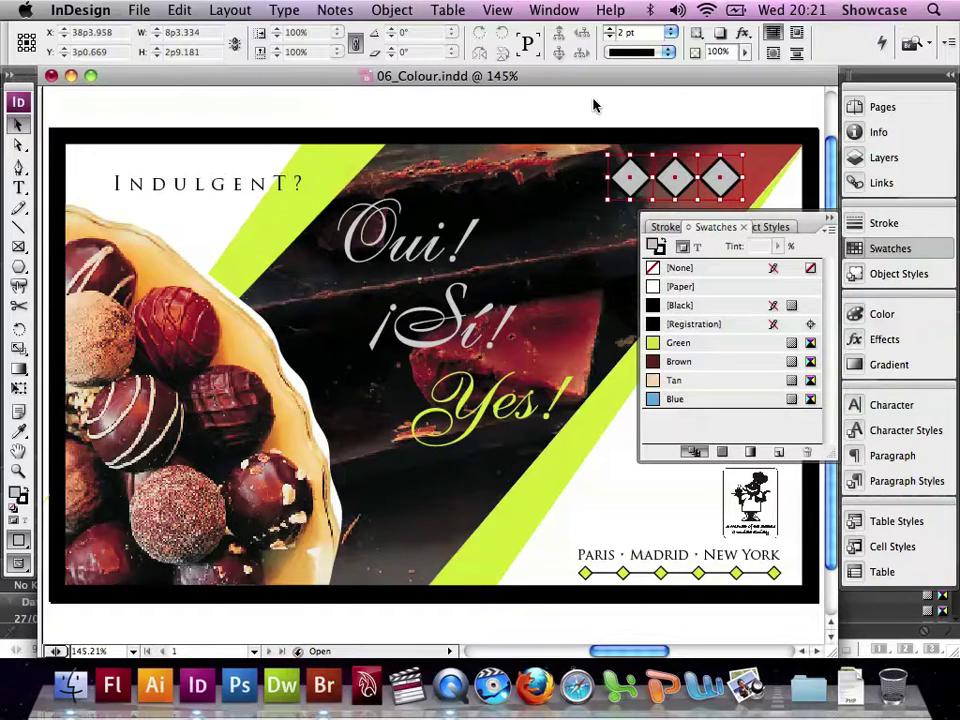
left_click(178, 10)
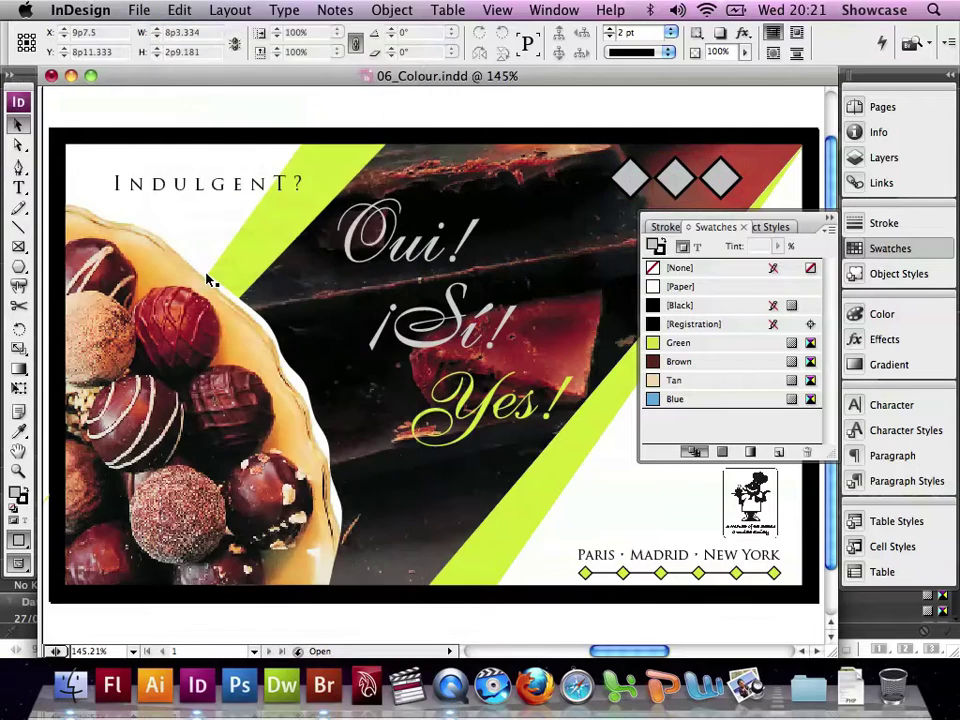
key("super+shift+a")
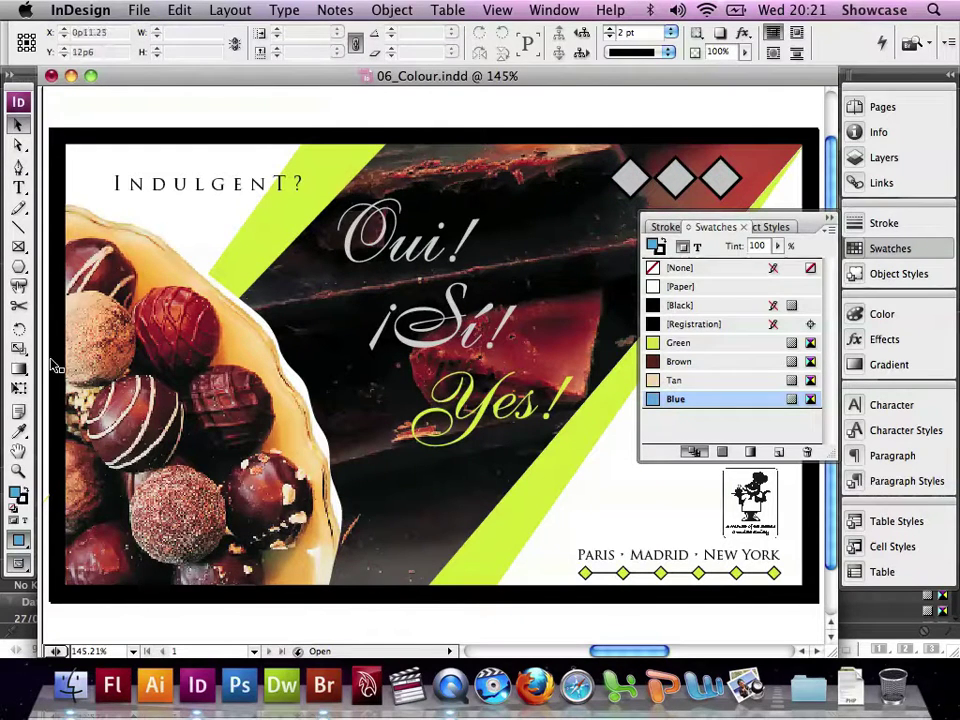
Step: Zoom in on the three diamonds and select the middle one
left_click(20, 470)
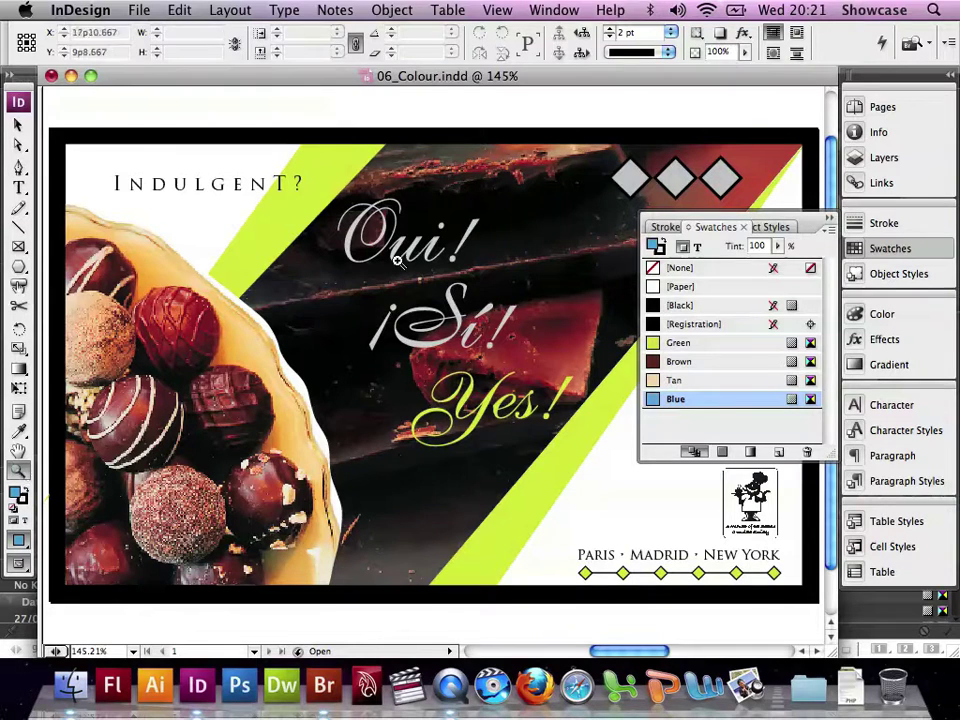
left_click_drag(600, 148, 768, 212)
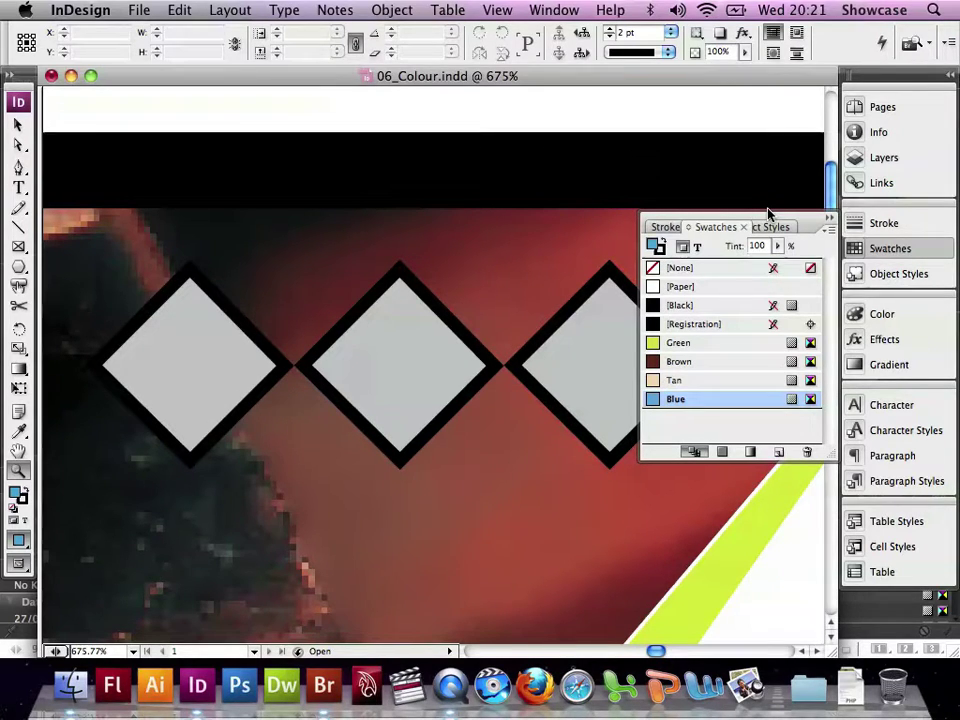
left_click(19, 124)
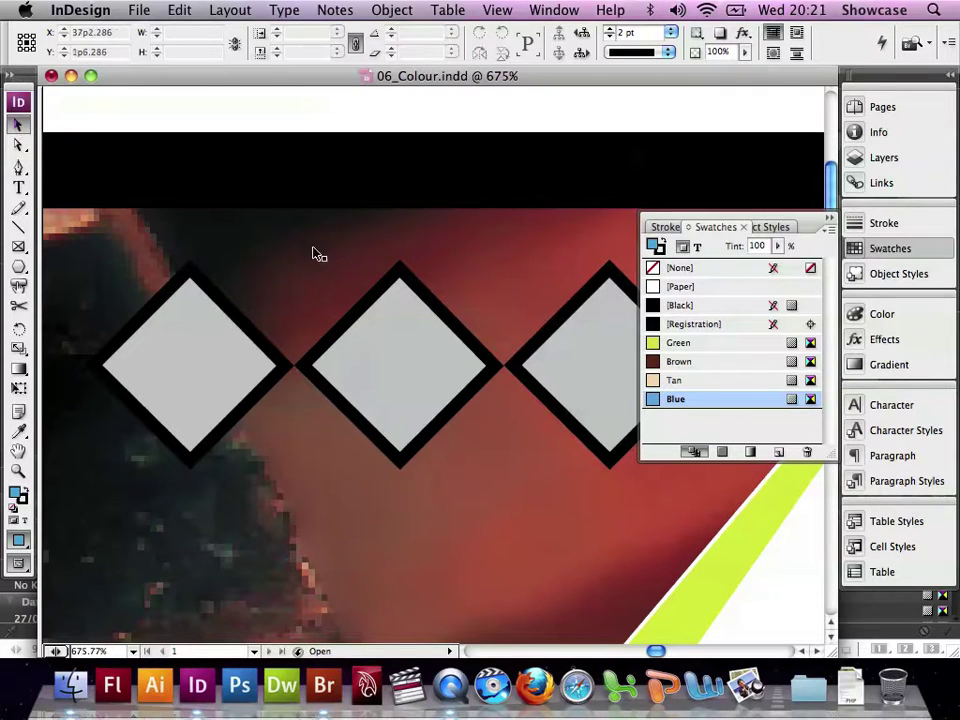
left_click(433, 332)
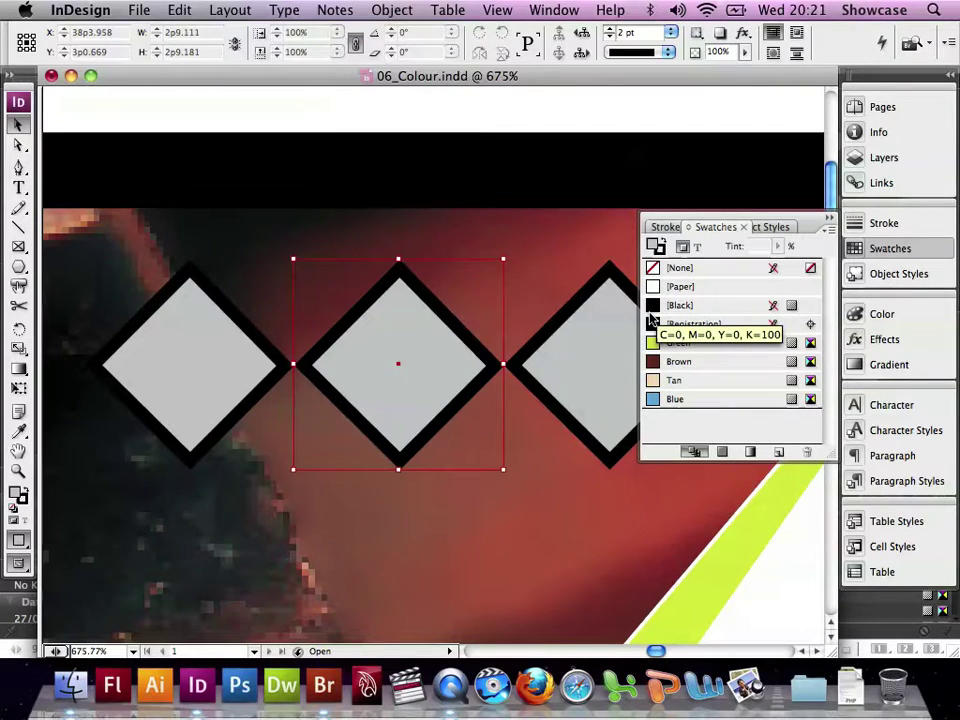
Step: Make the middle diamond's stroke Green, then deselect it
left_click(22, 498)
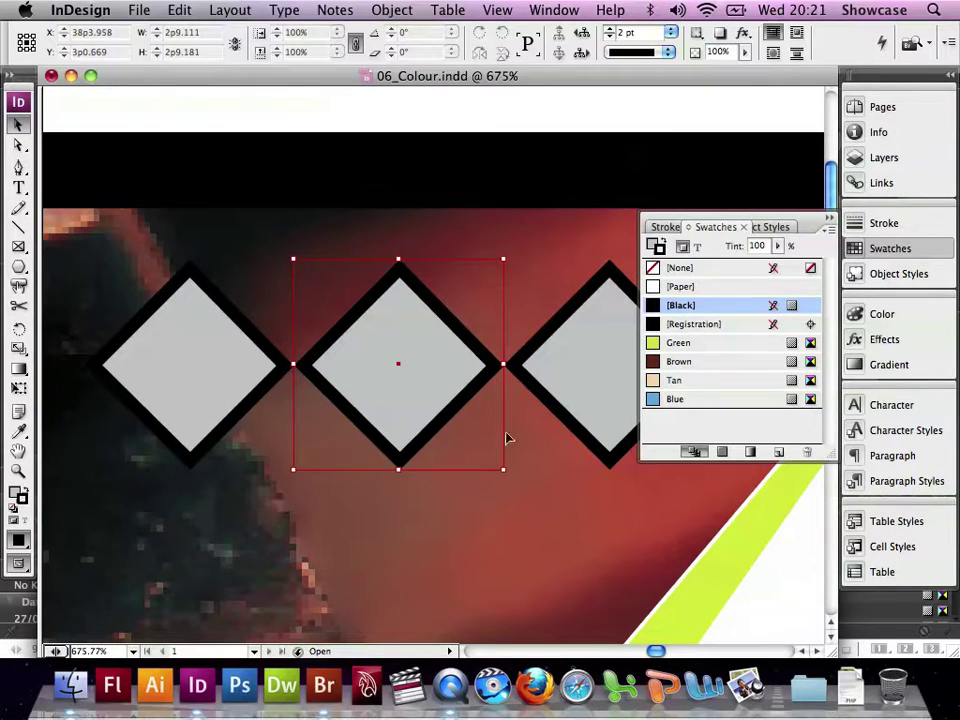
left_click(660, 343)
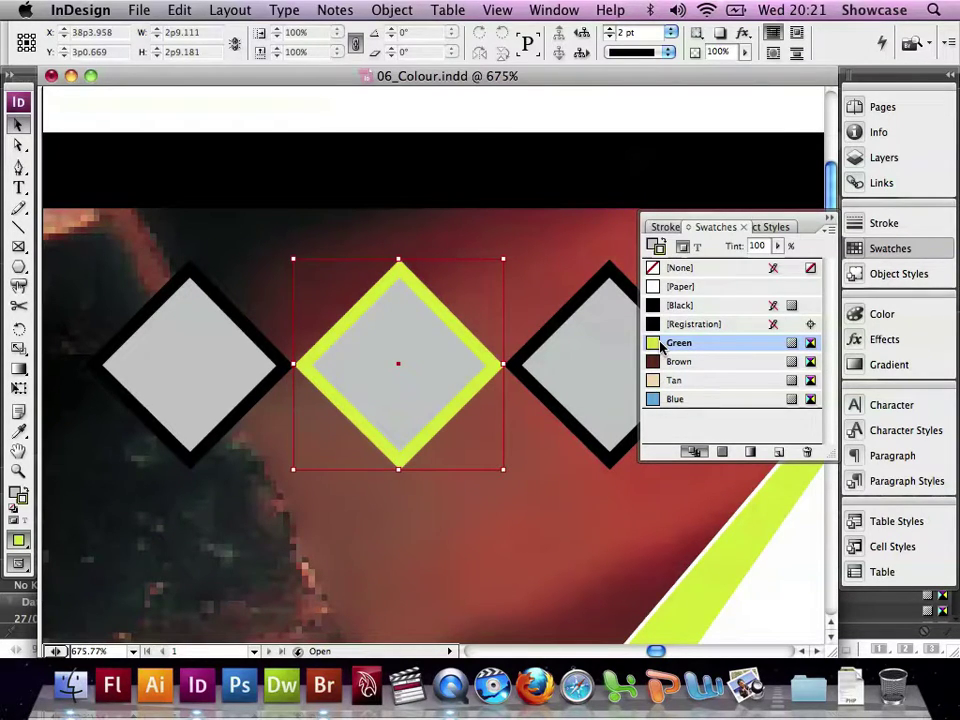
left_click(185, 10)
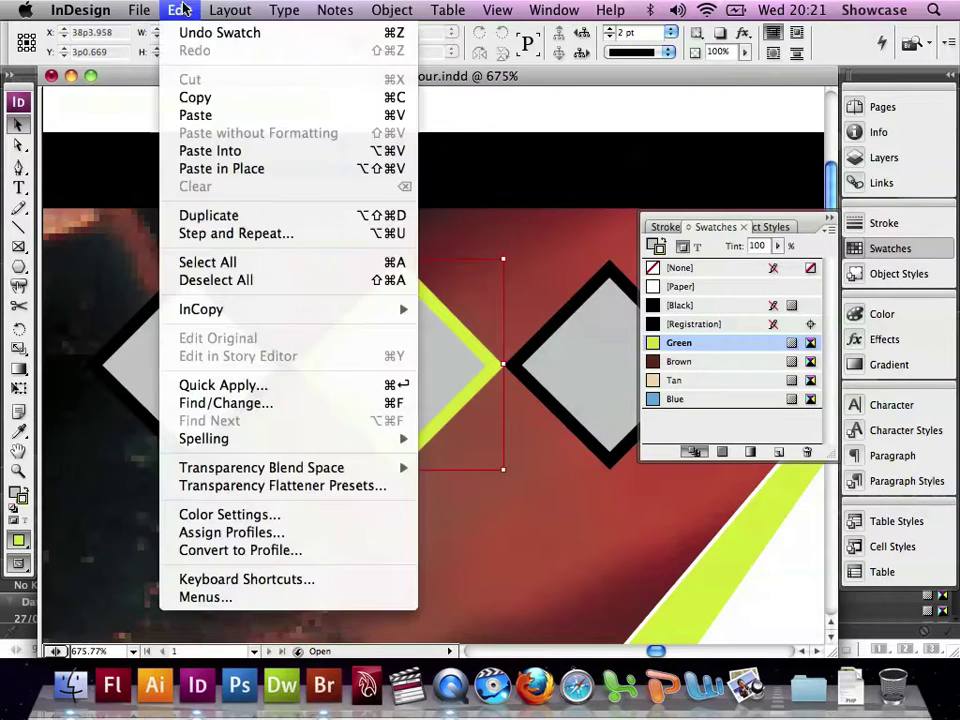
left_click(224, 281)
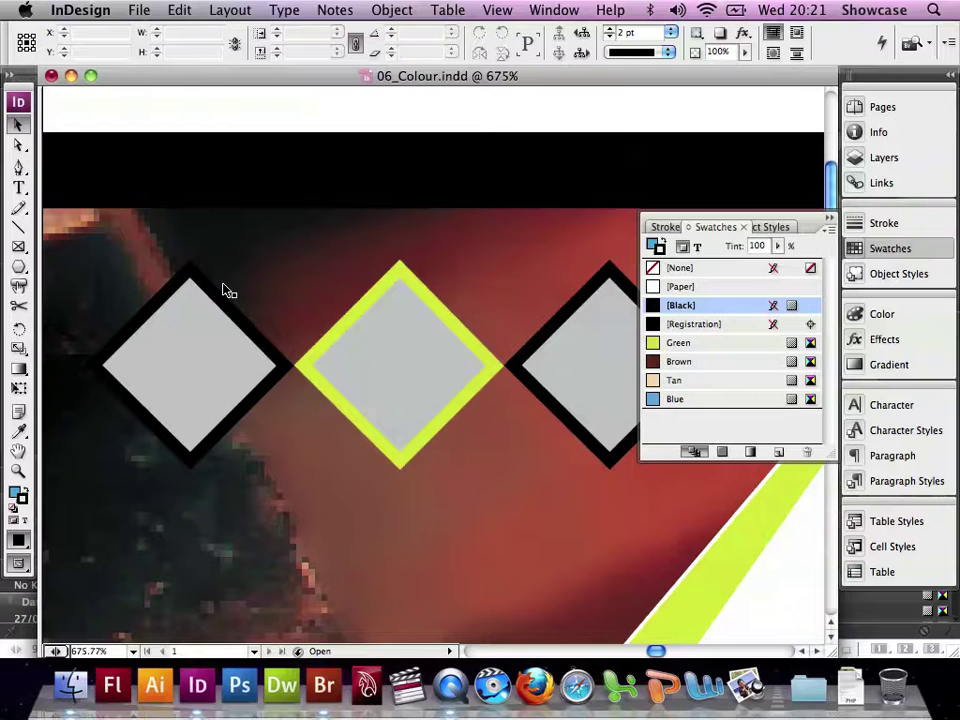
Step: Give the left top diamond a Brown stroke and a Green fill
left_click(217, 363)
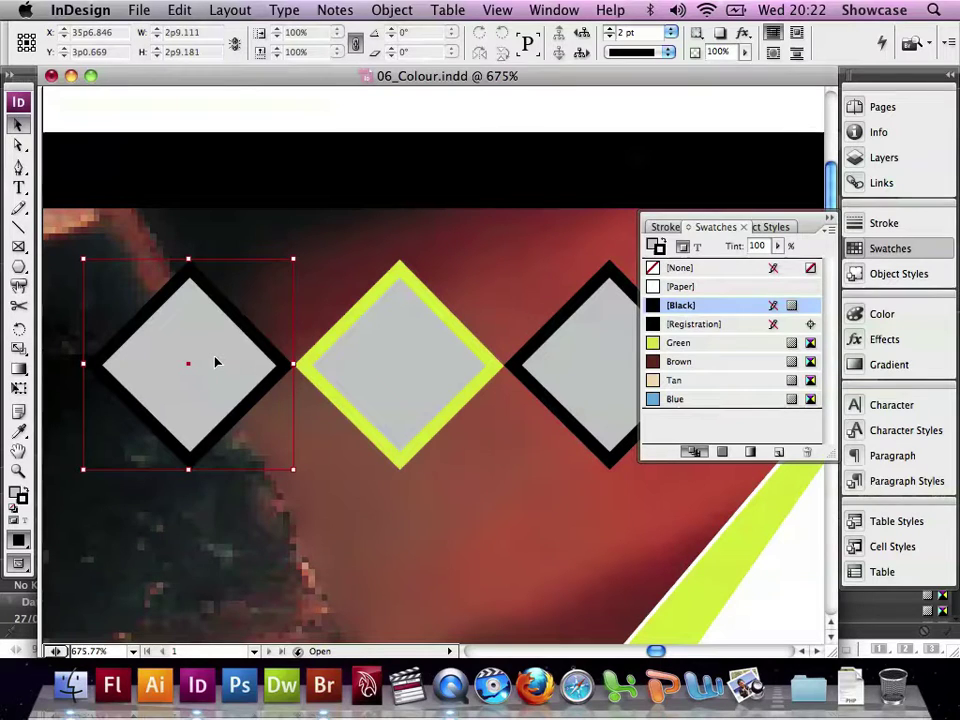
left_click(663, 366)
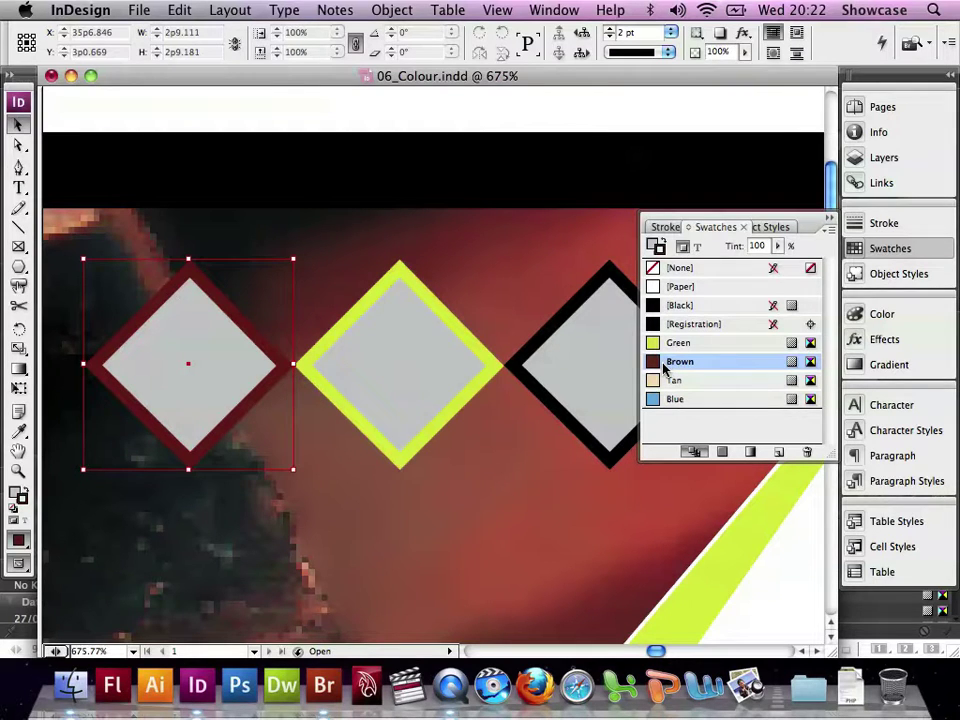
left_click(655, 246)
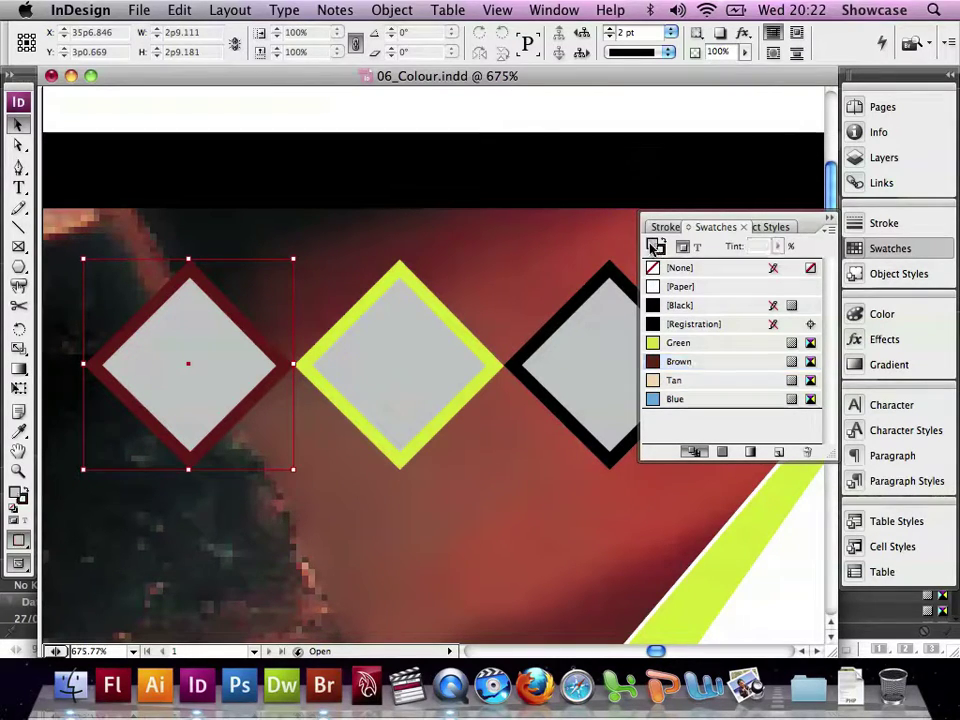
left_click(658, 343)
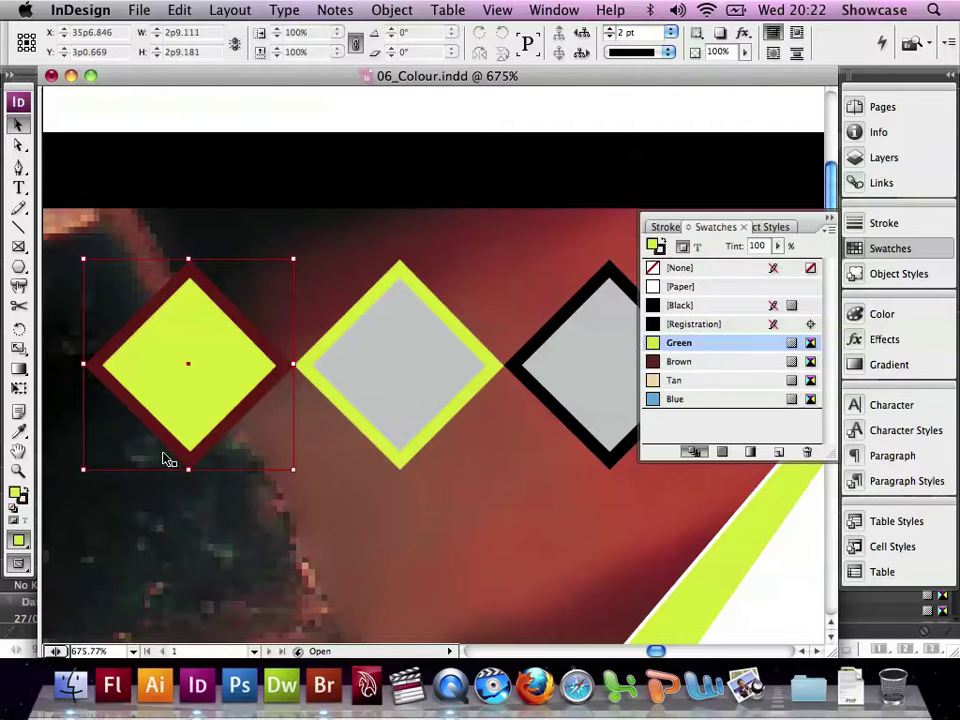
Step: Copy the left diamond's Green fill and Brown stroke onto the right diamond with the Eyedropper
left_click(17, 432)
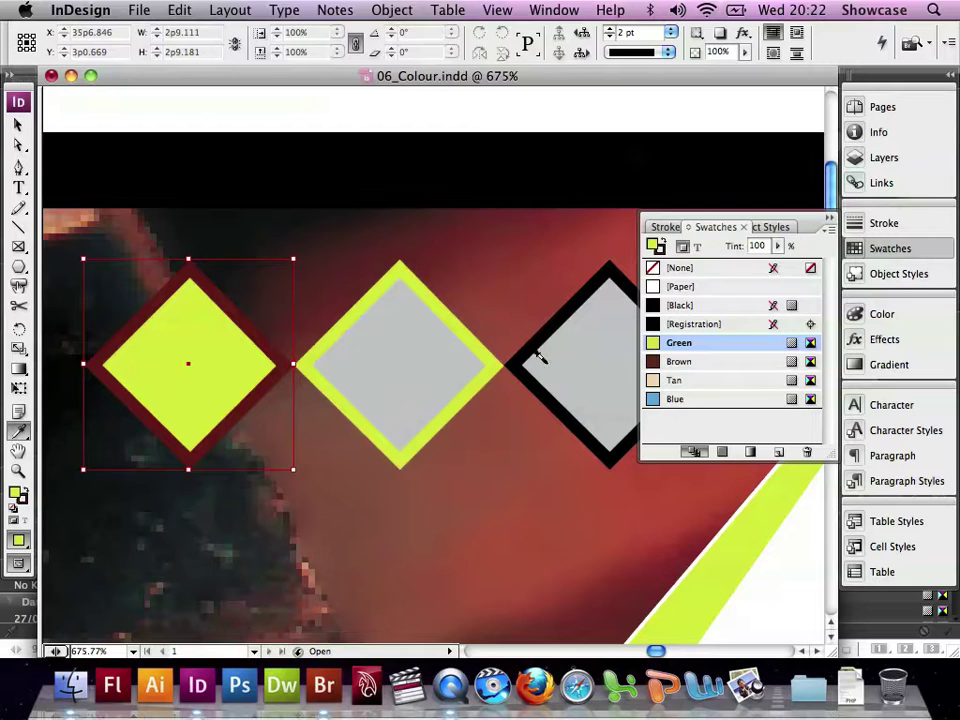
left_click(559, 343)
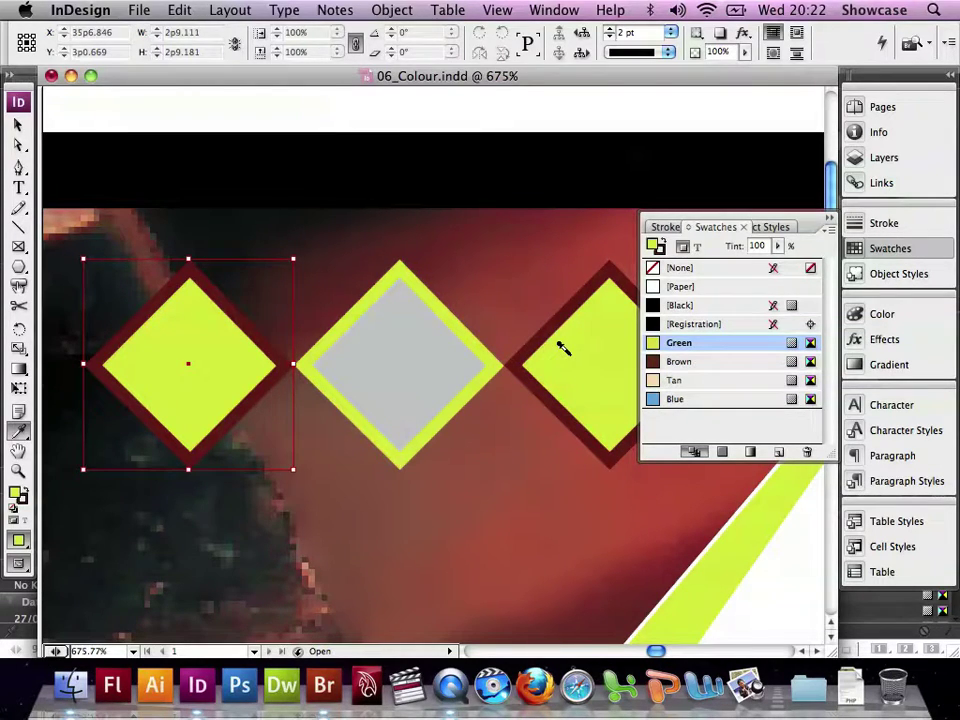
left_click(179, 11)
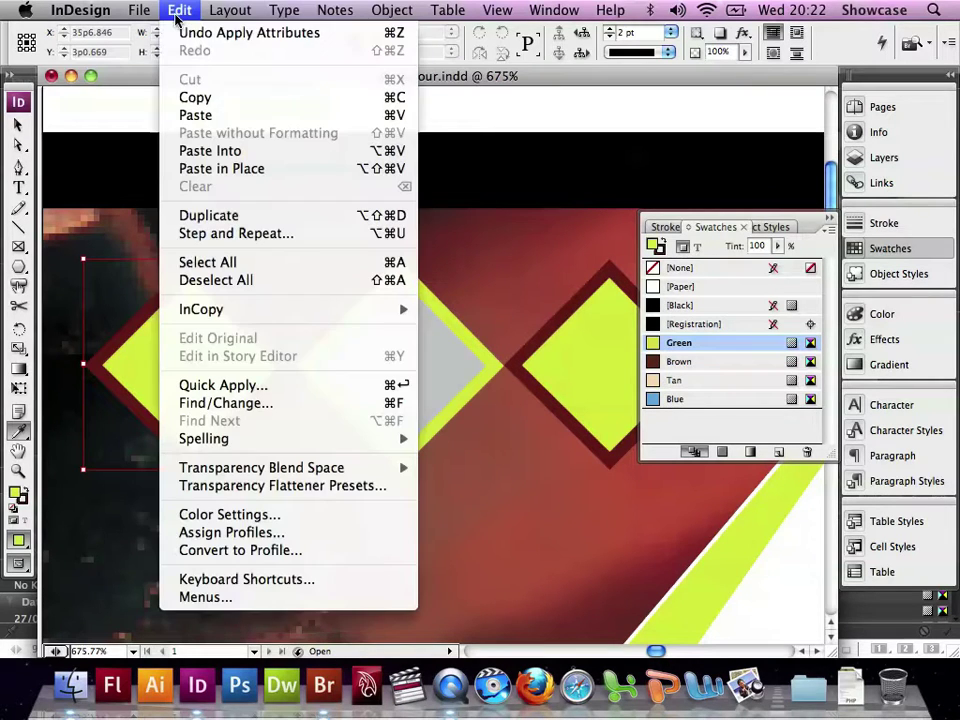
Step: Fill the middle diamond with [Paper] white, then deselect everything
left_click(214, 280)
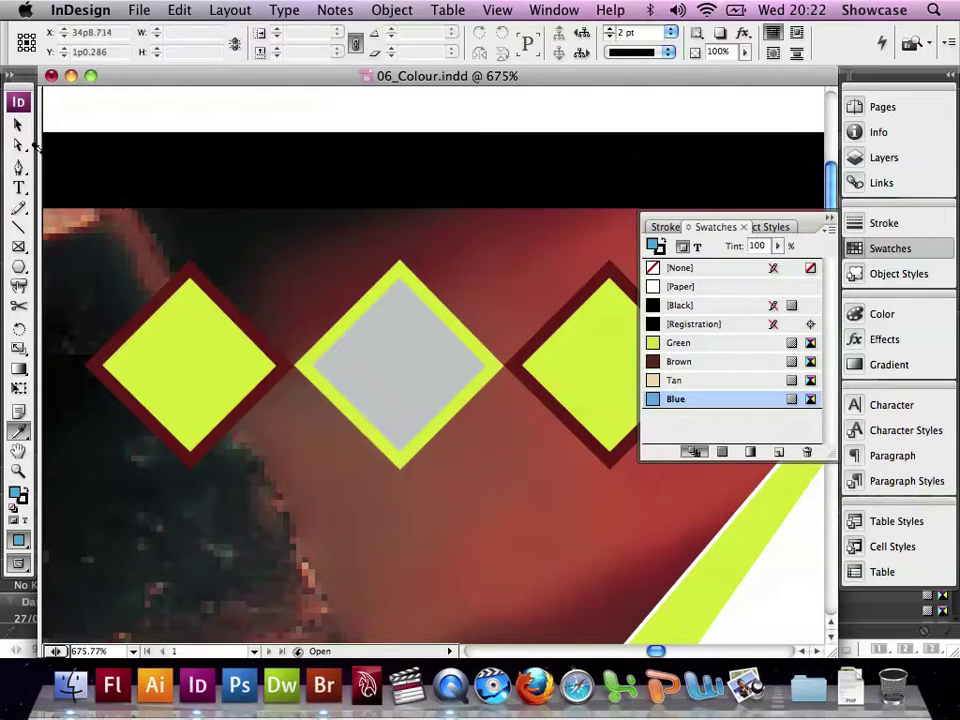
left_click(18, 124)
left_click(432, 347)
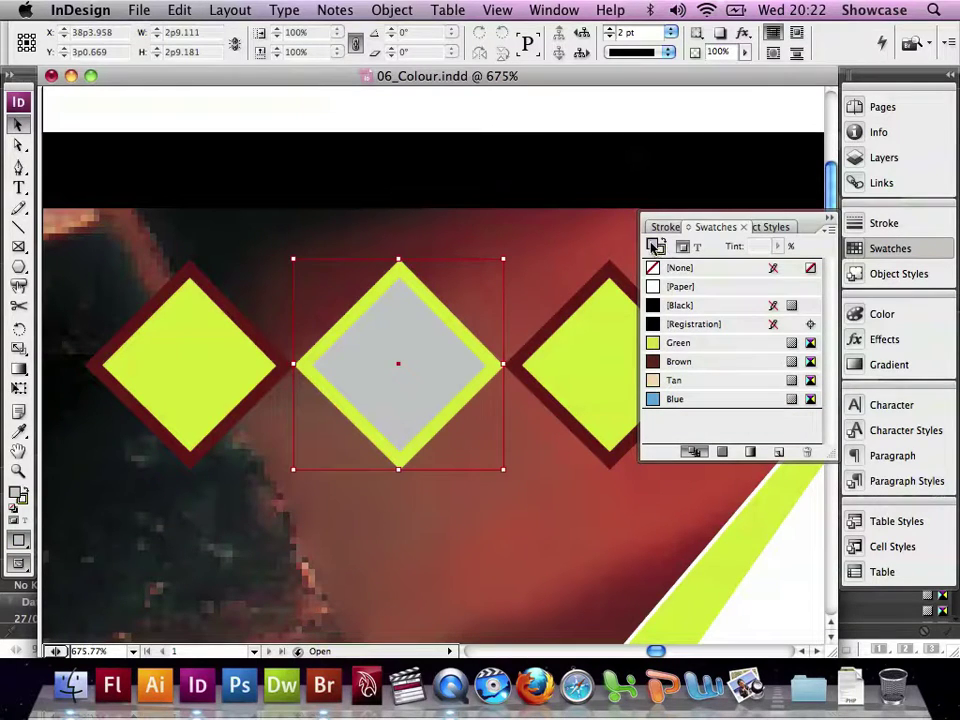
left_click(668, 287)
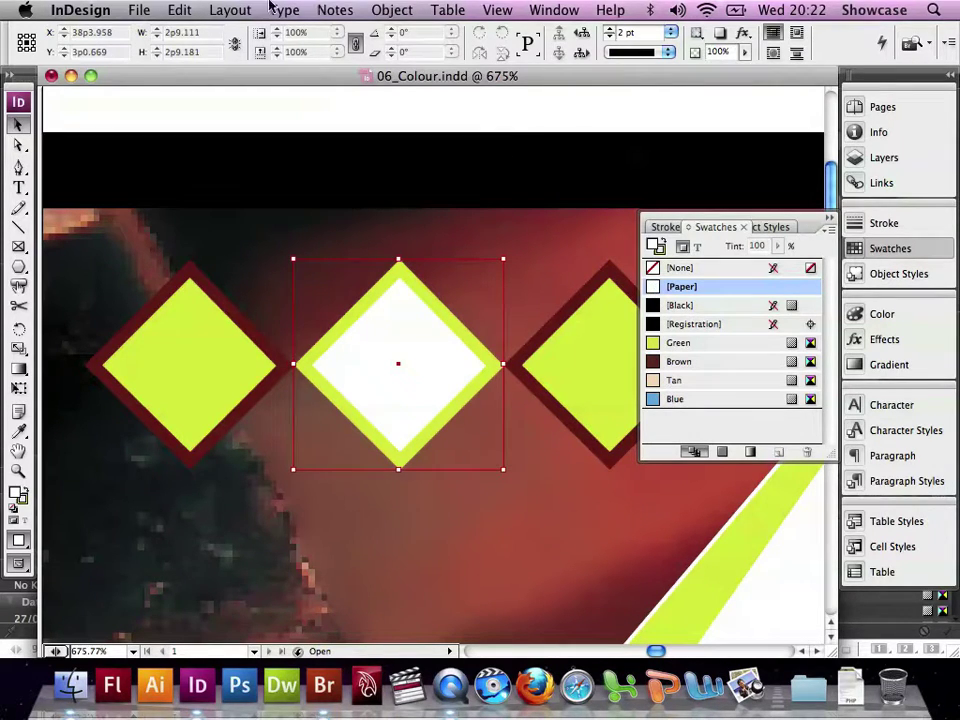
left_click(182, 9)
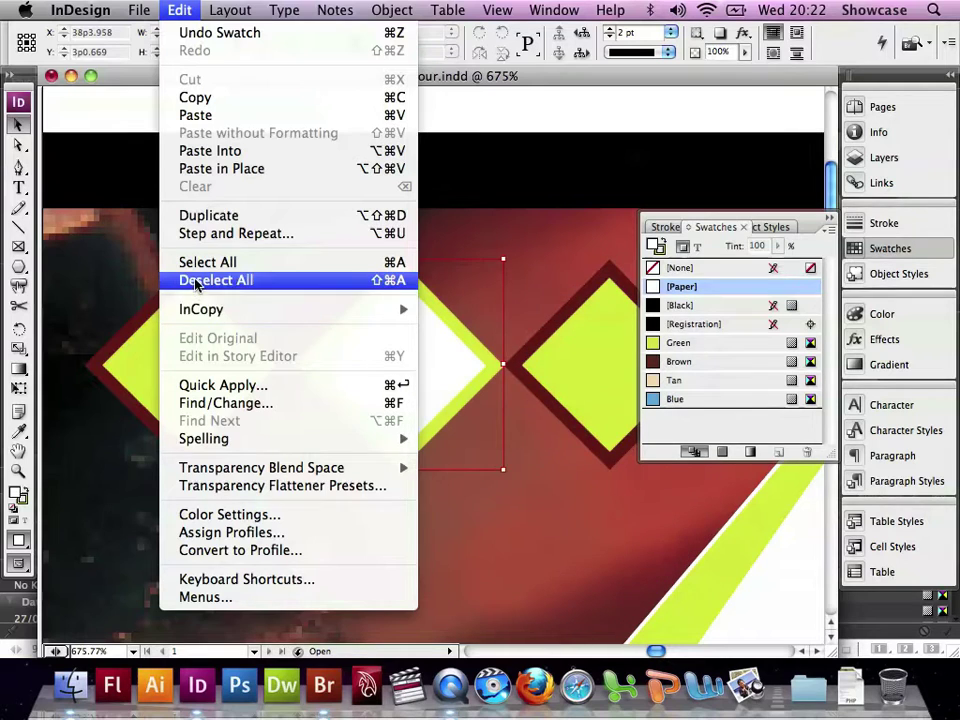
left_click(197, 282)
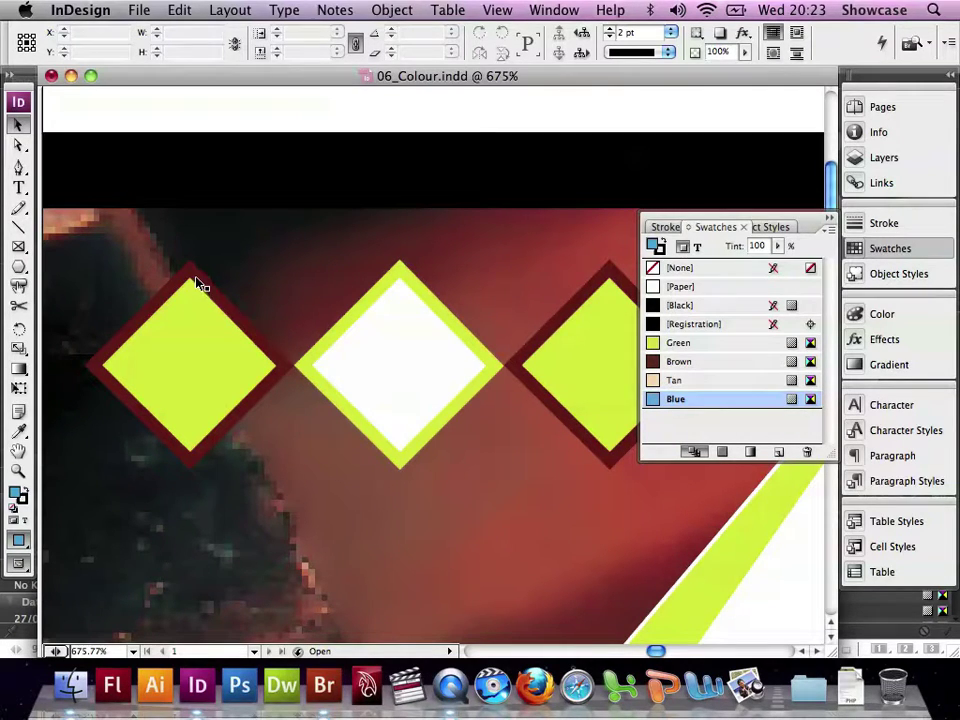
Step: Fit the page in the window and colour the small diamonds under PARIS · MADRID · NEW YORK Brown
left_click(496, 12)
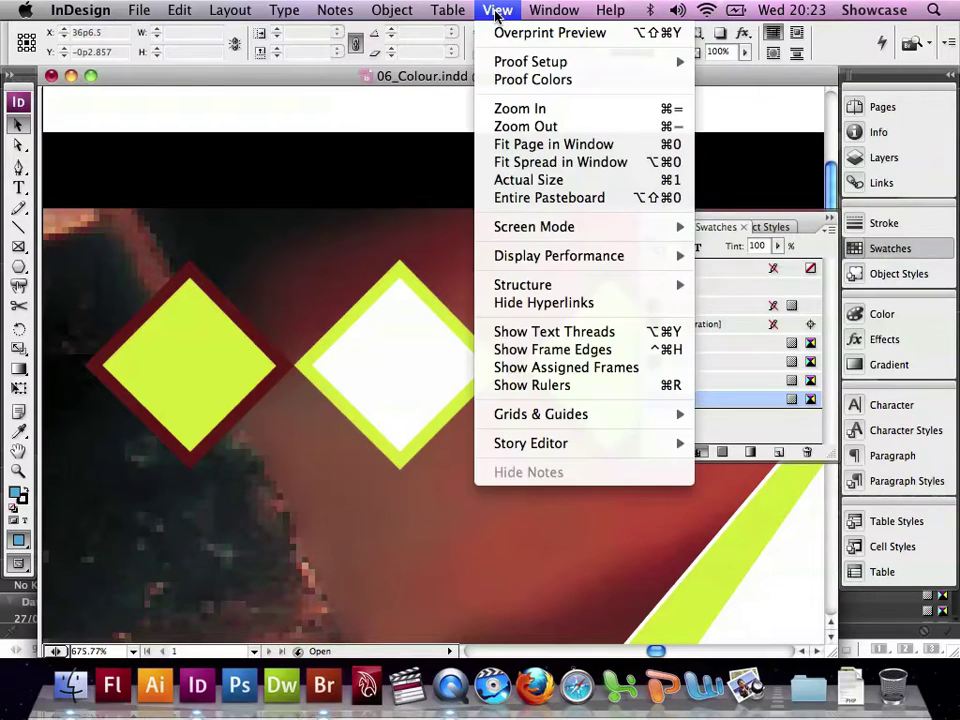
left_click(509, 149)
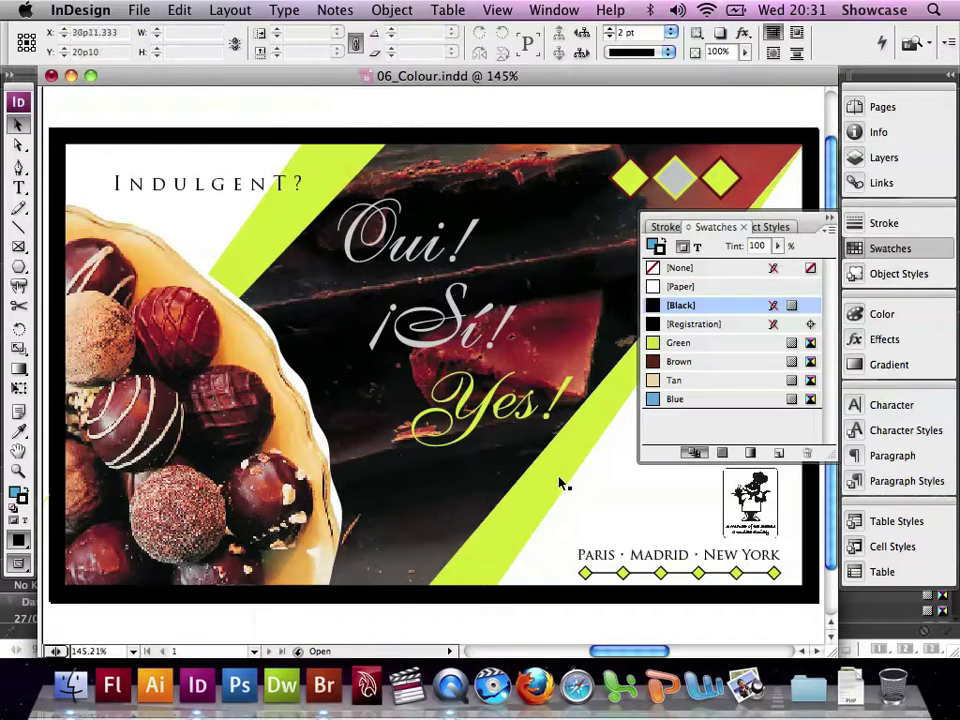
left_click(587, 575)
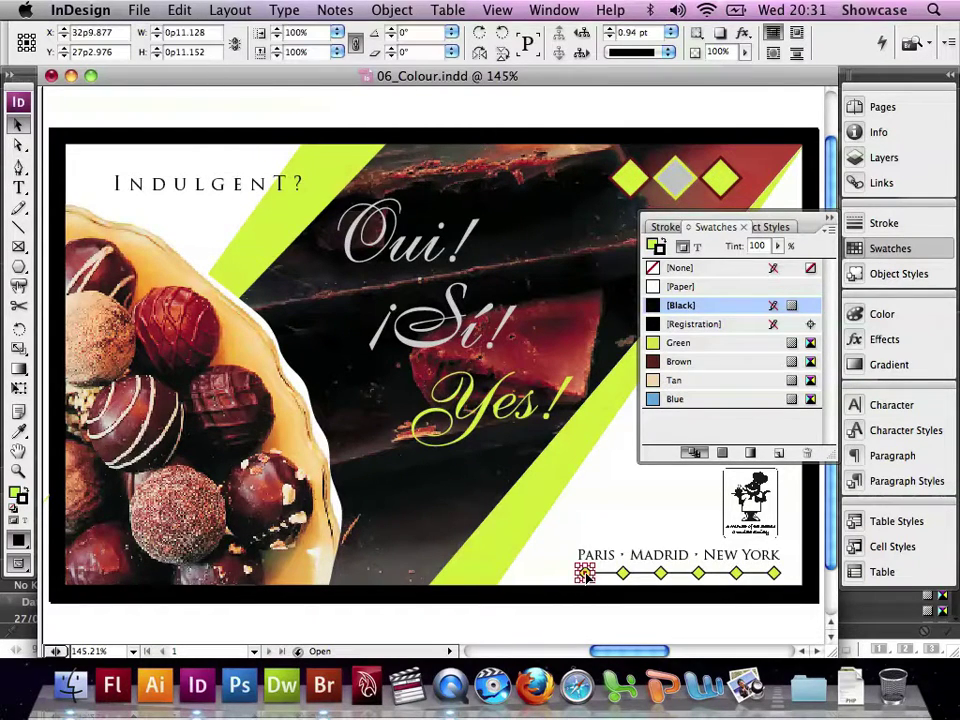
left_click(660, 574, "shift")
left_click(699, 574, "shift")
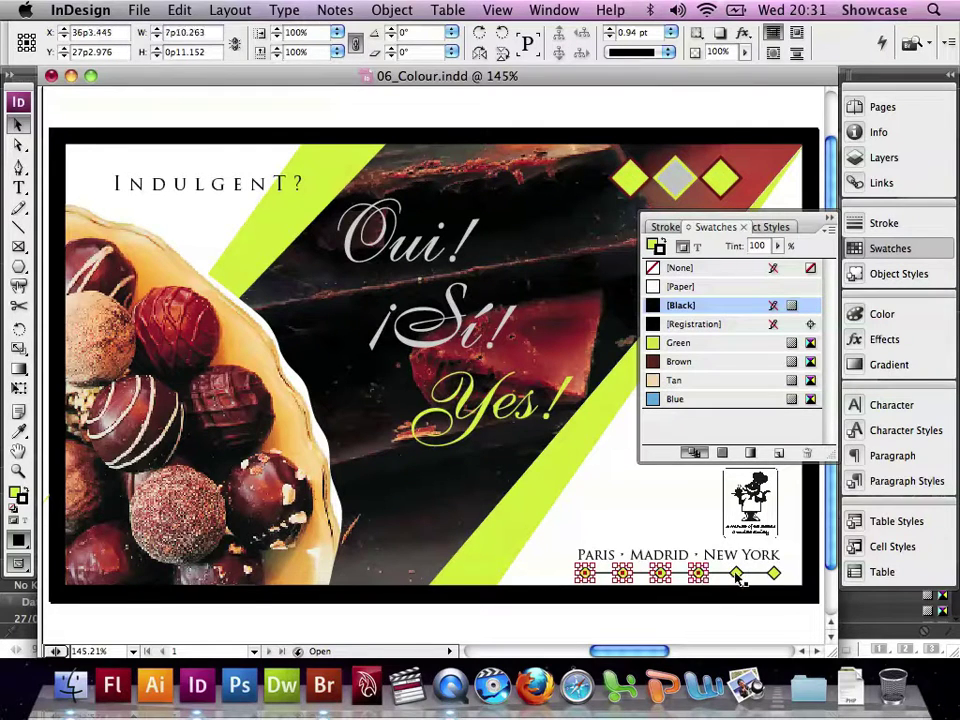
left_click(737, 573, "shift")
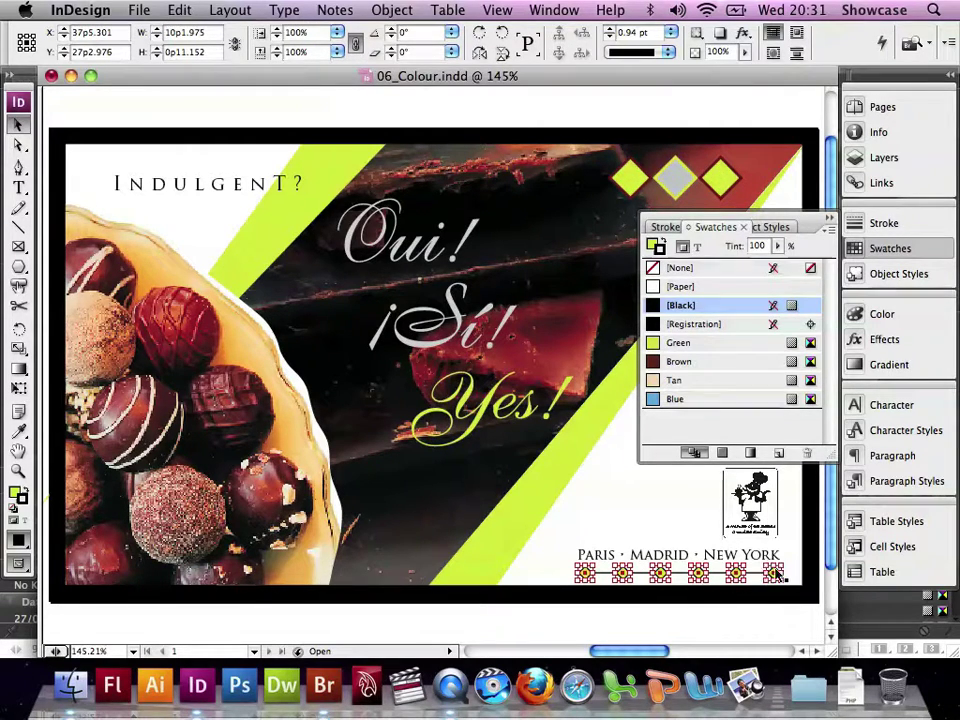
left_click(773, 572, "shift")
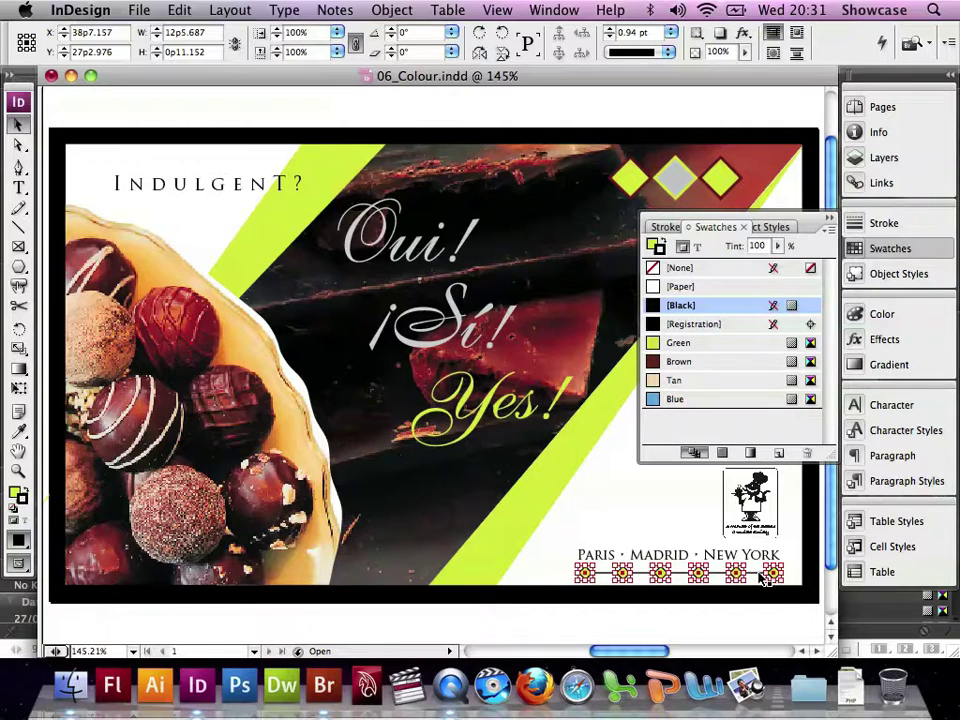
left_click(663, 262)
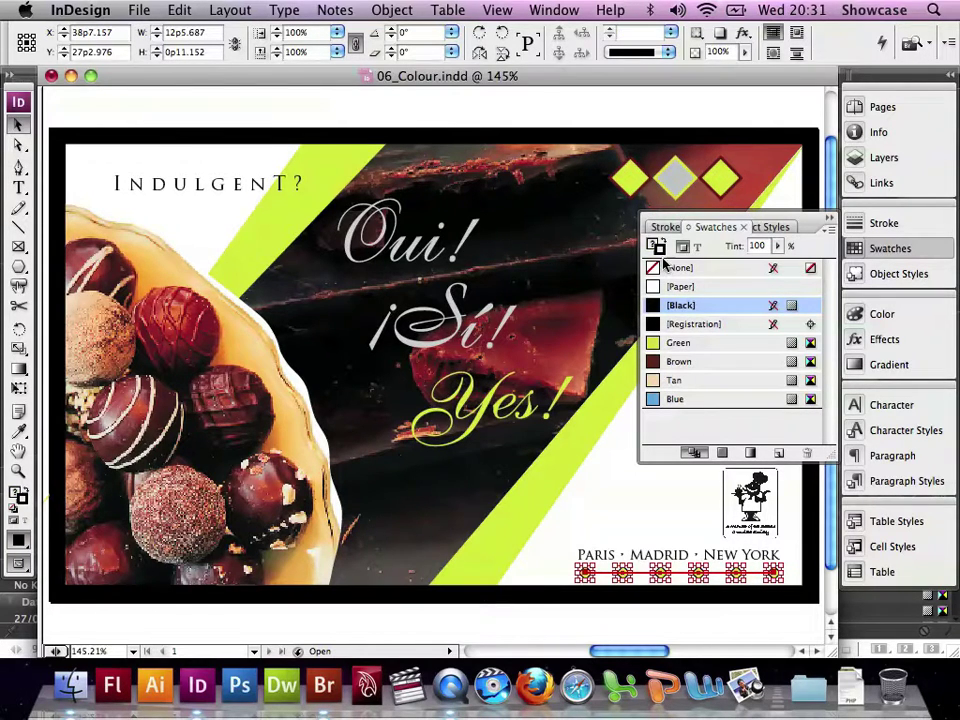
left_click(651, 364)
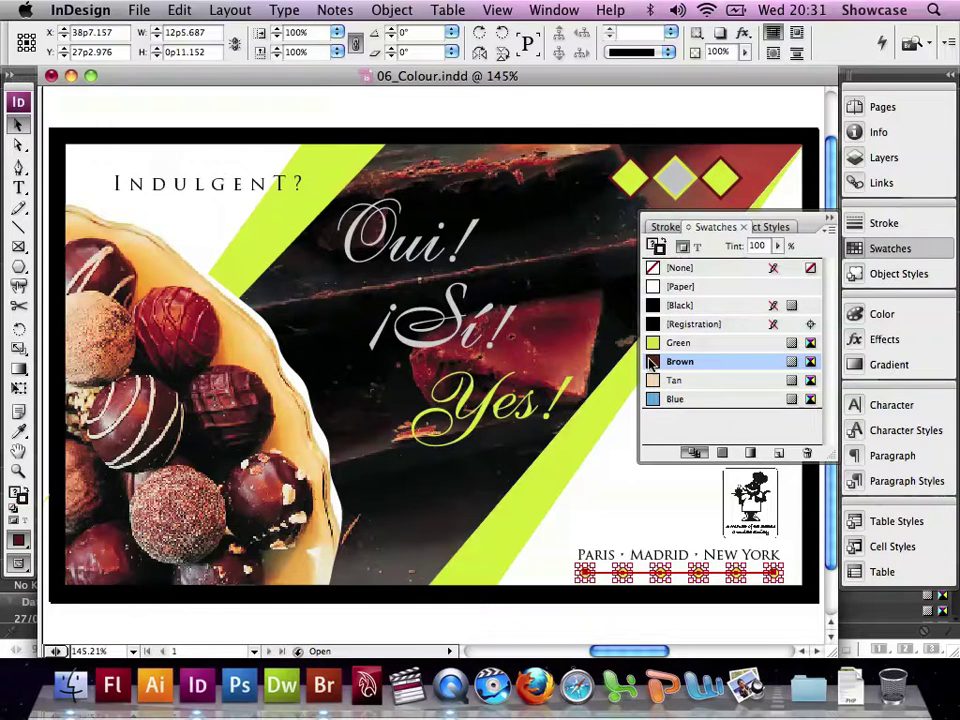
left_click(590, 488)
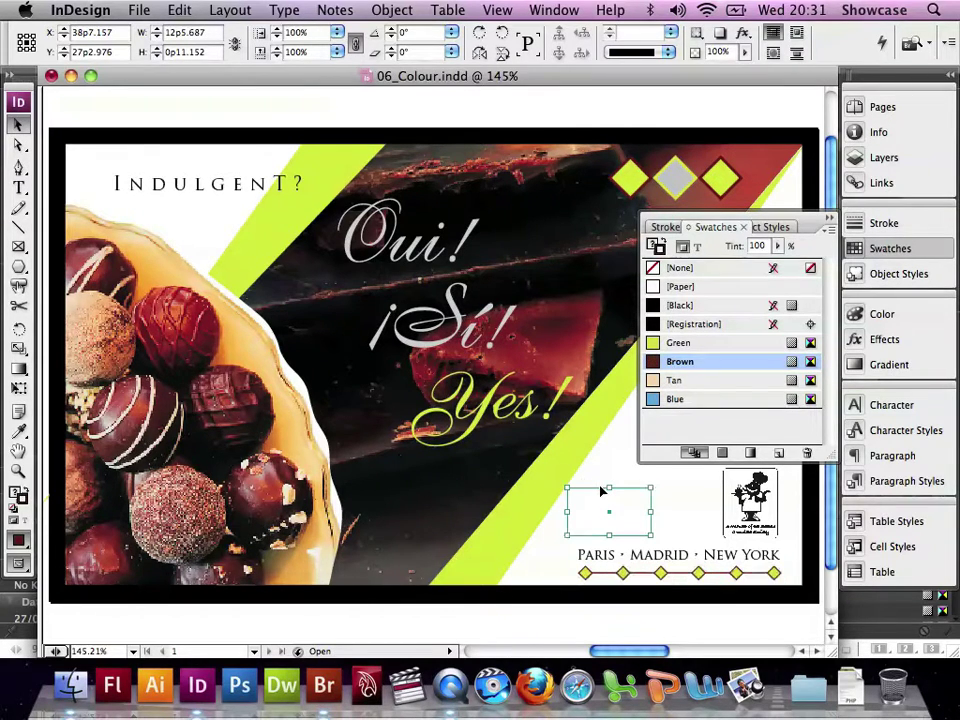
Step: Change the 12 pt black border frame's stroke type to Dashed
left_click(58, 283)
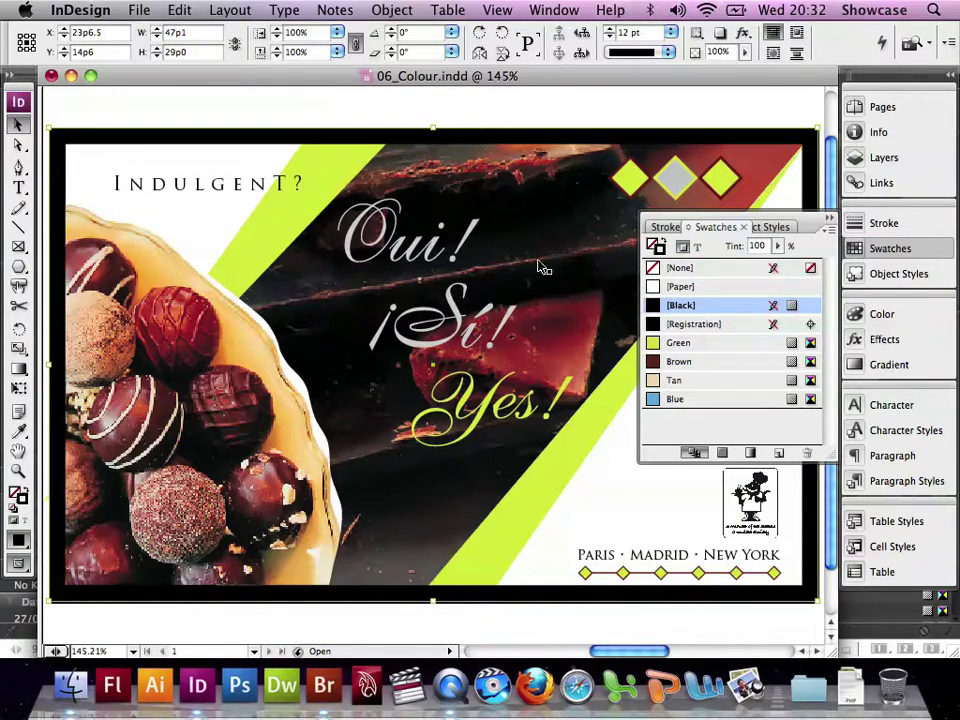
left_click(667, 227)
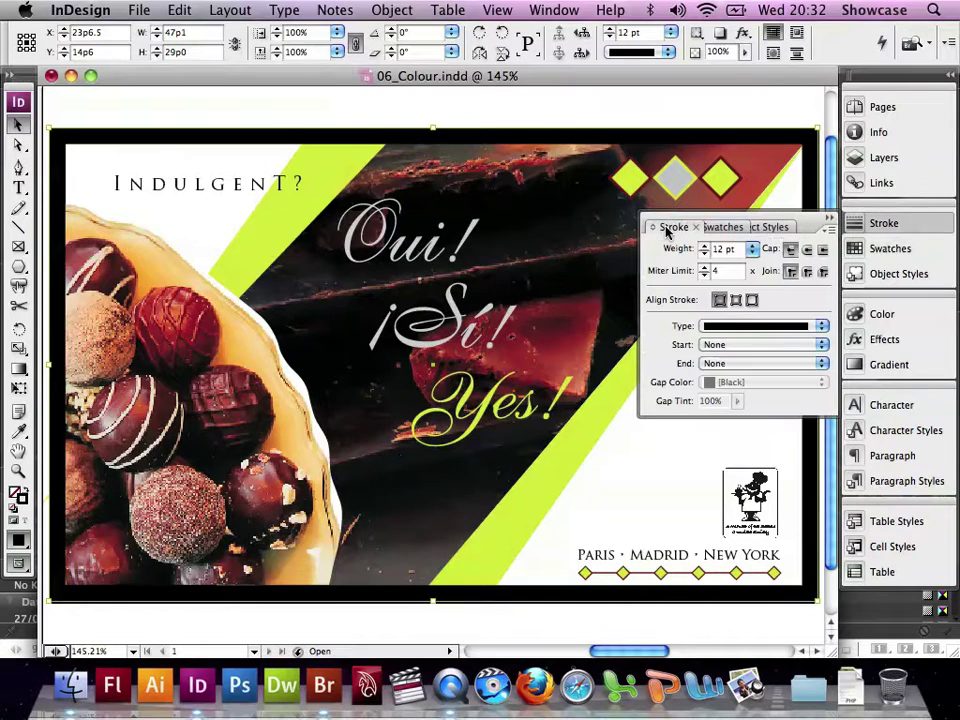
left_click(733, 326)
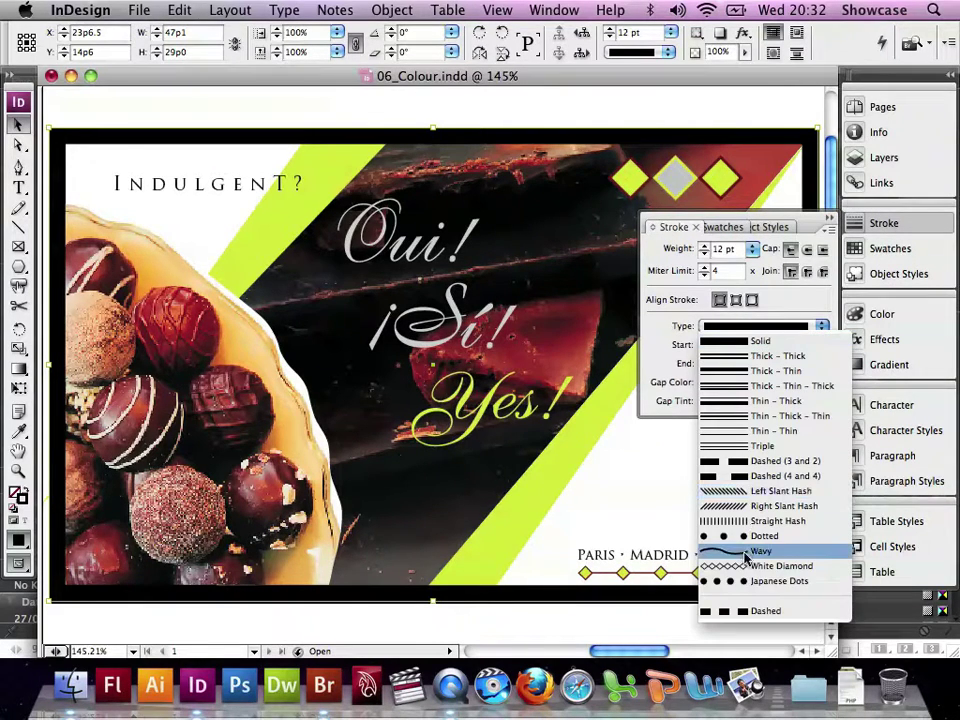
left_click(741, 608)
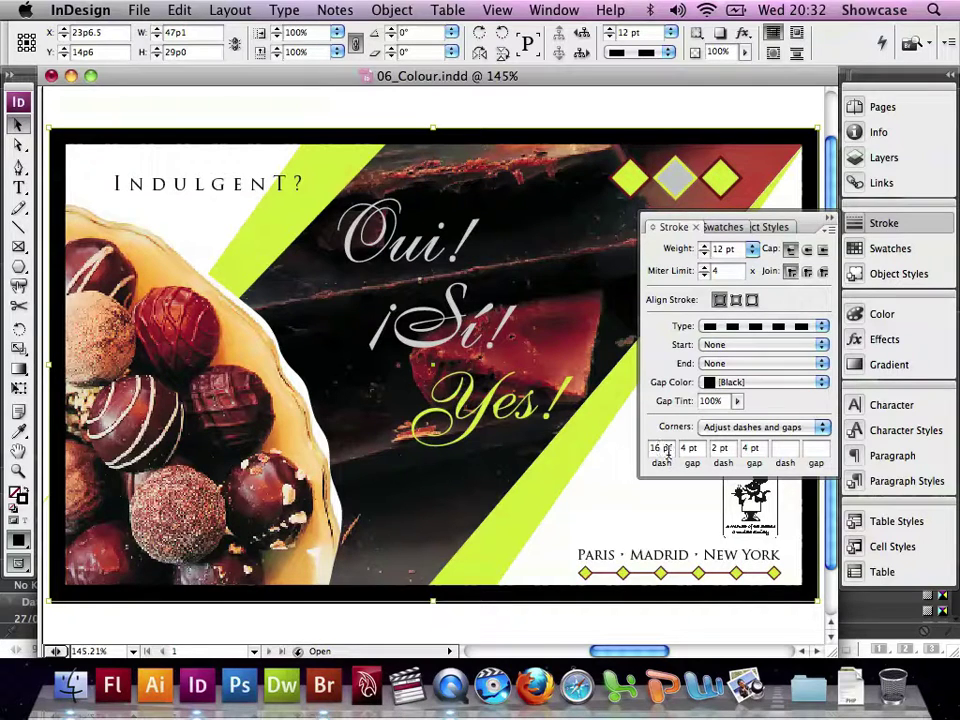
Step: Set the border's dash to 12 pt and gap to 4 pt, with Brown gap colour
left_click(659, 452)
double_click(659, 448)
type("12")
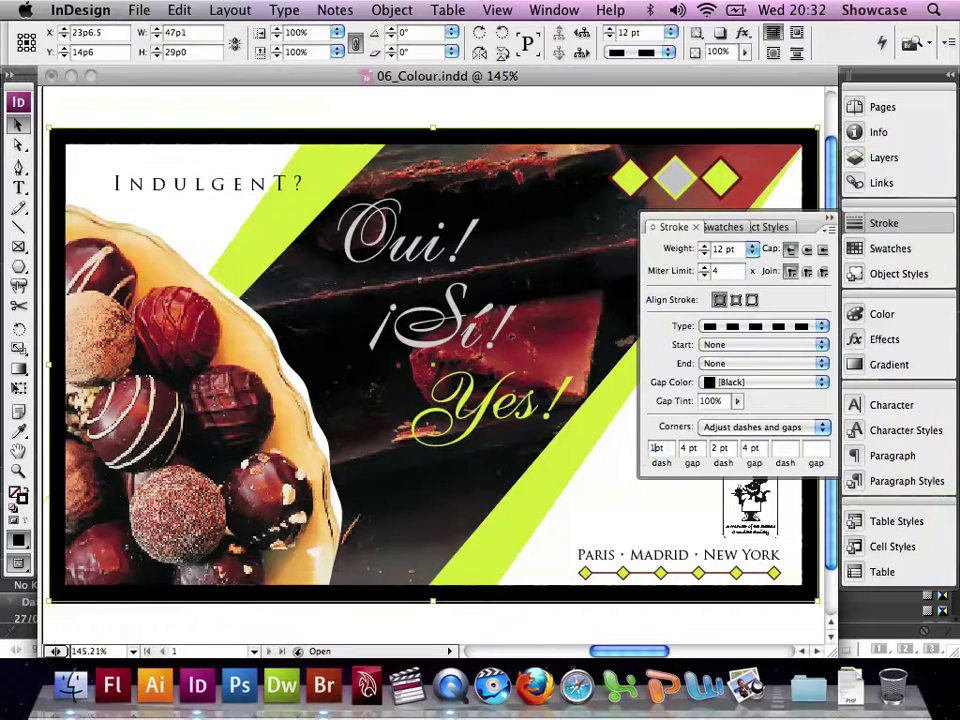
key("Tab")
type("4")
key("Tab")
key("Tab")
left_click(750, 387)
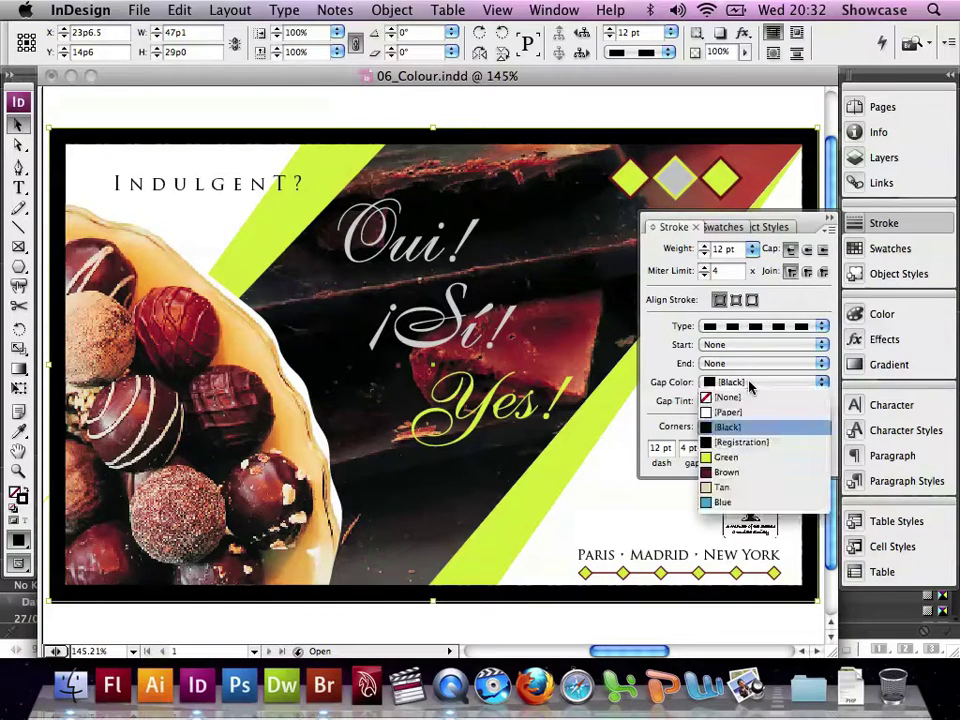
left_click(728, 472)
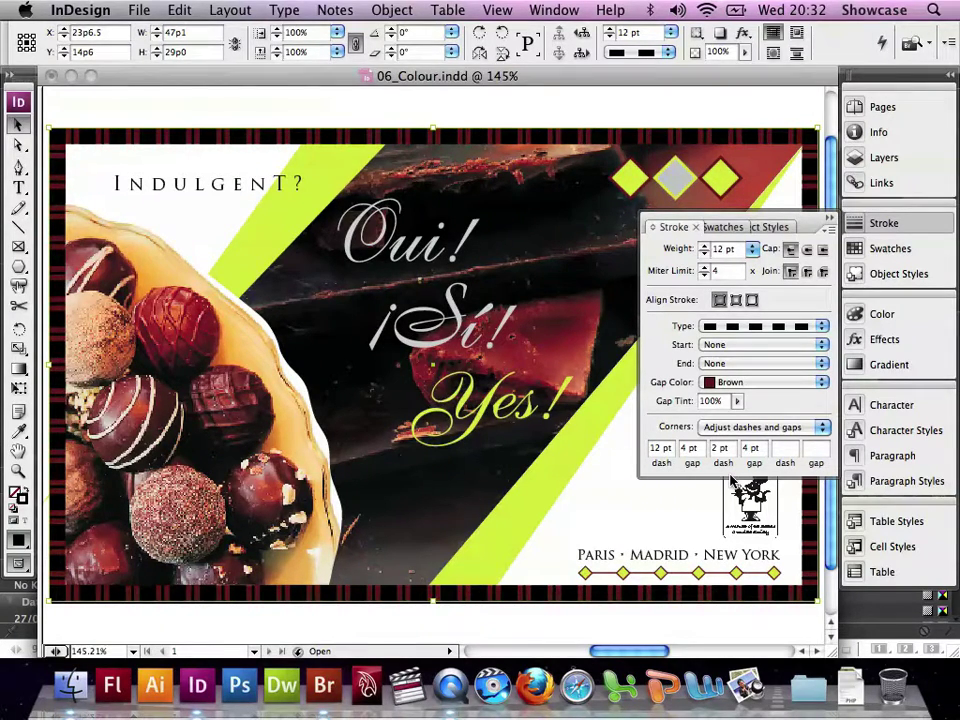
Step: Deselect all and save the 06_Colour.indd document
left_click(179, 10)
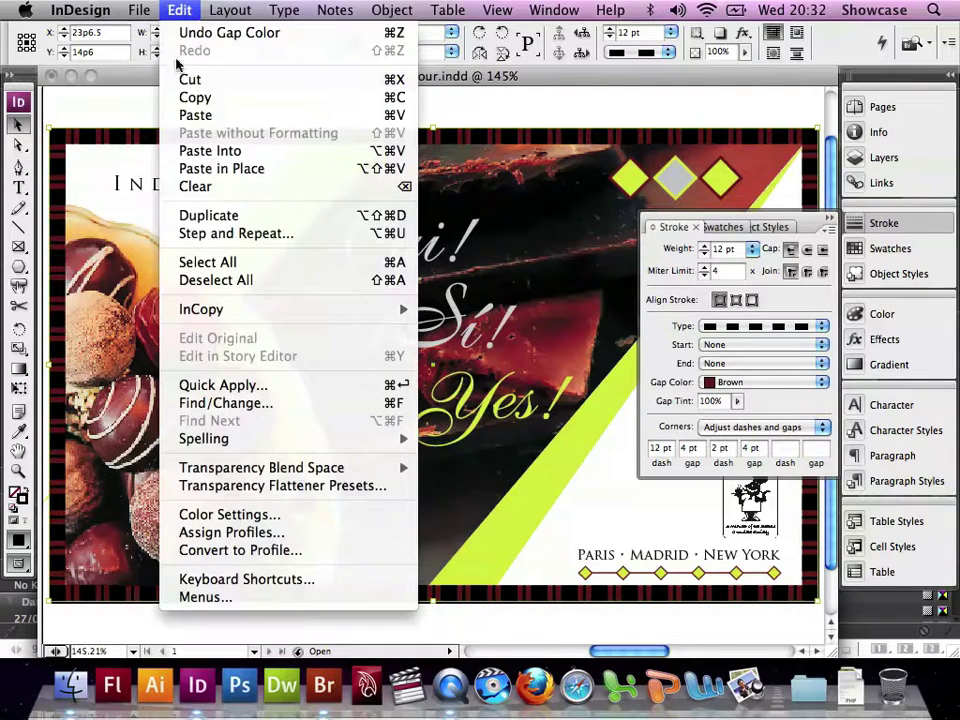
left_click(200, 281)
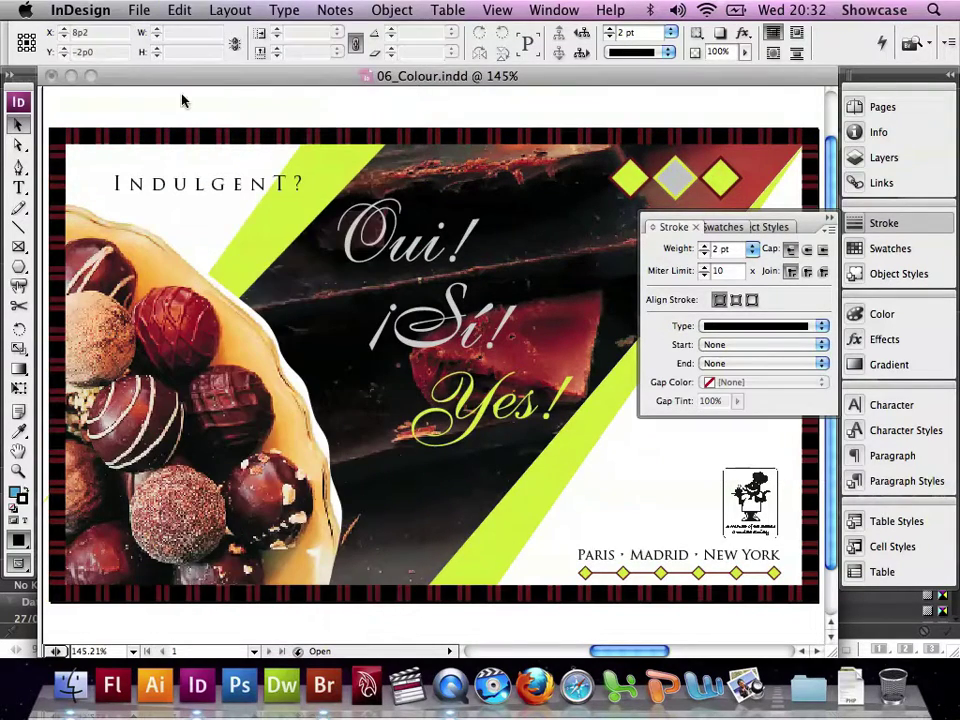
left_click(137, 11)
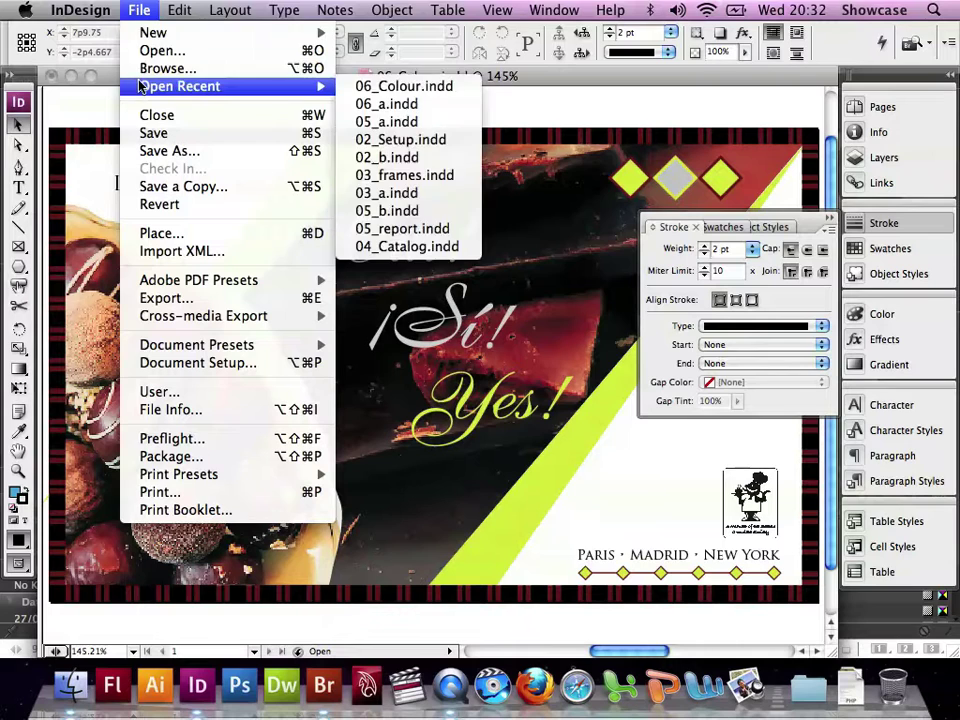
left_click(155, 134)
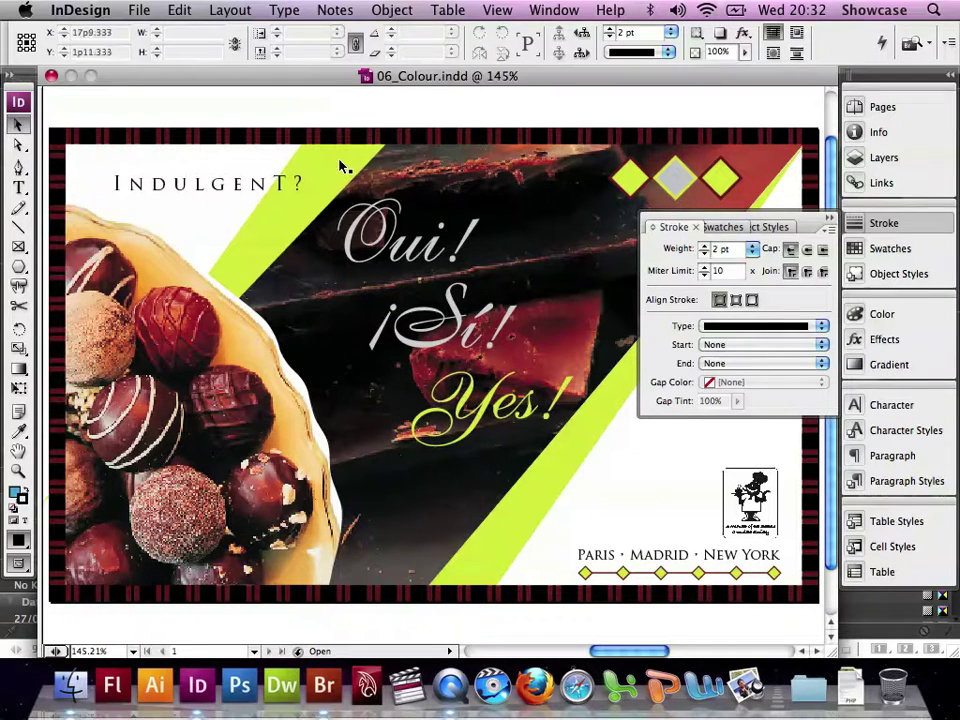
Step: Start a new gradient swatch from the Swatches panel menu named 'Brown/Tan Gradient'
left_click(719, 227)
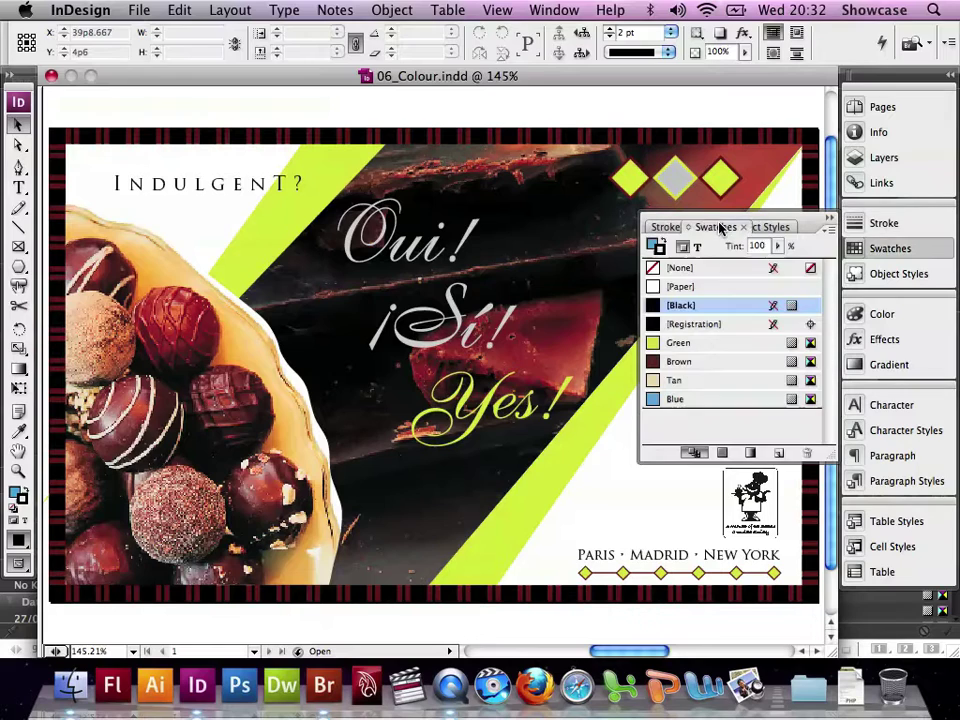
left_click(827, 228)
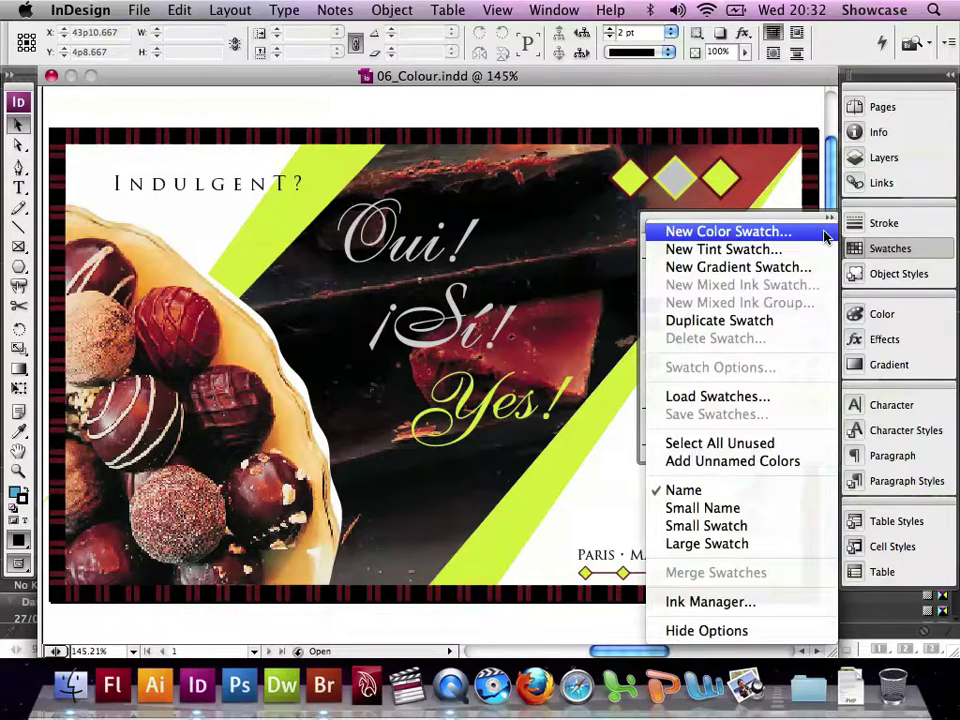
left_click(808, 267)
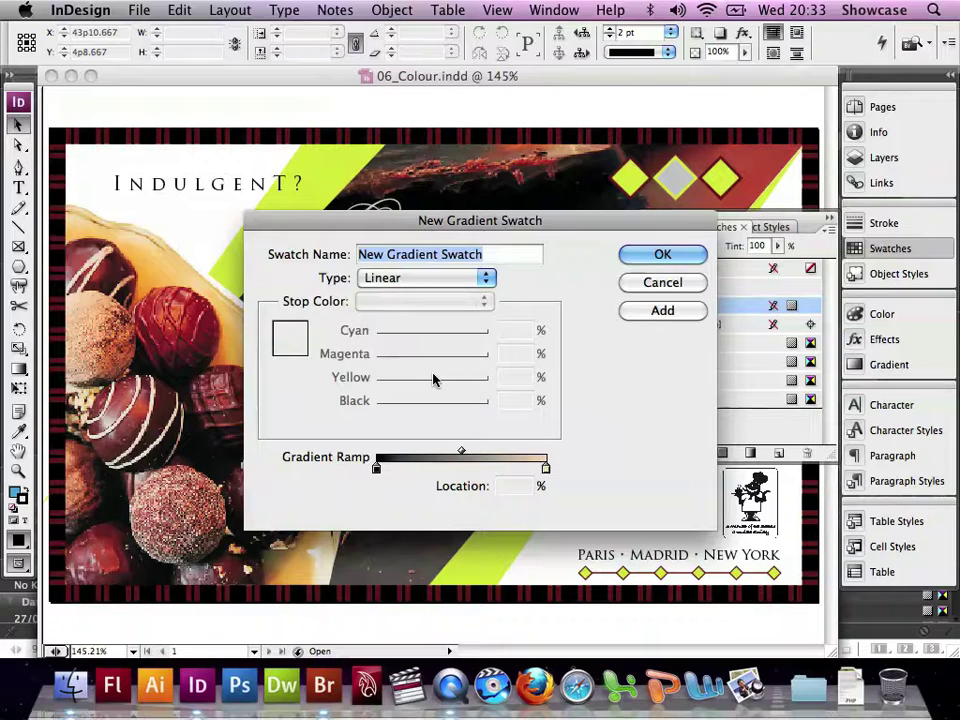
type("Br")
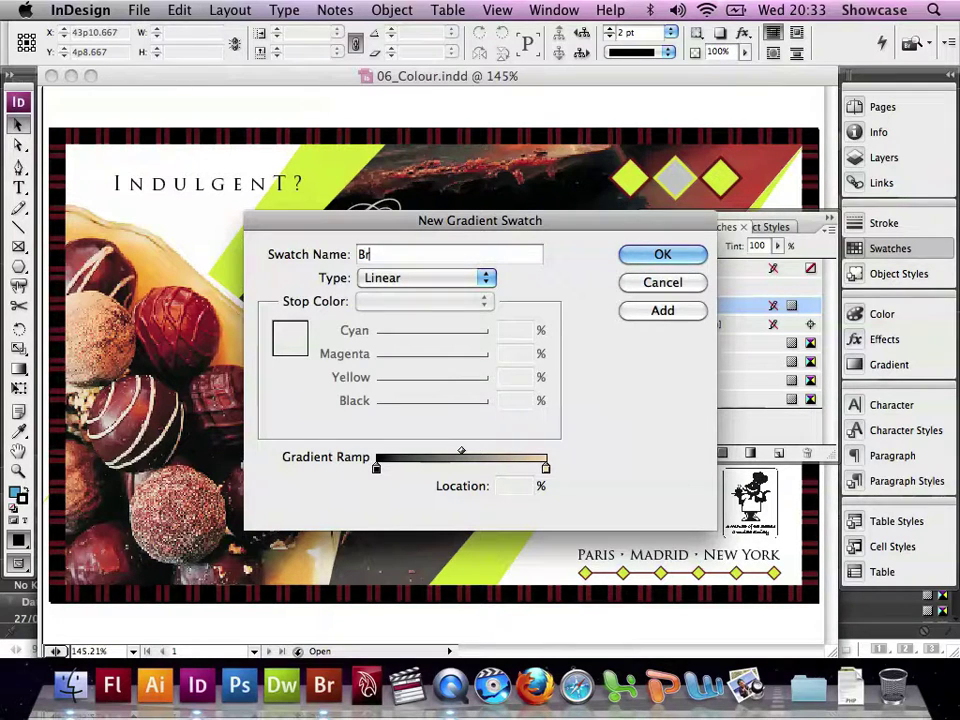
type("own/Tan Gradient")
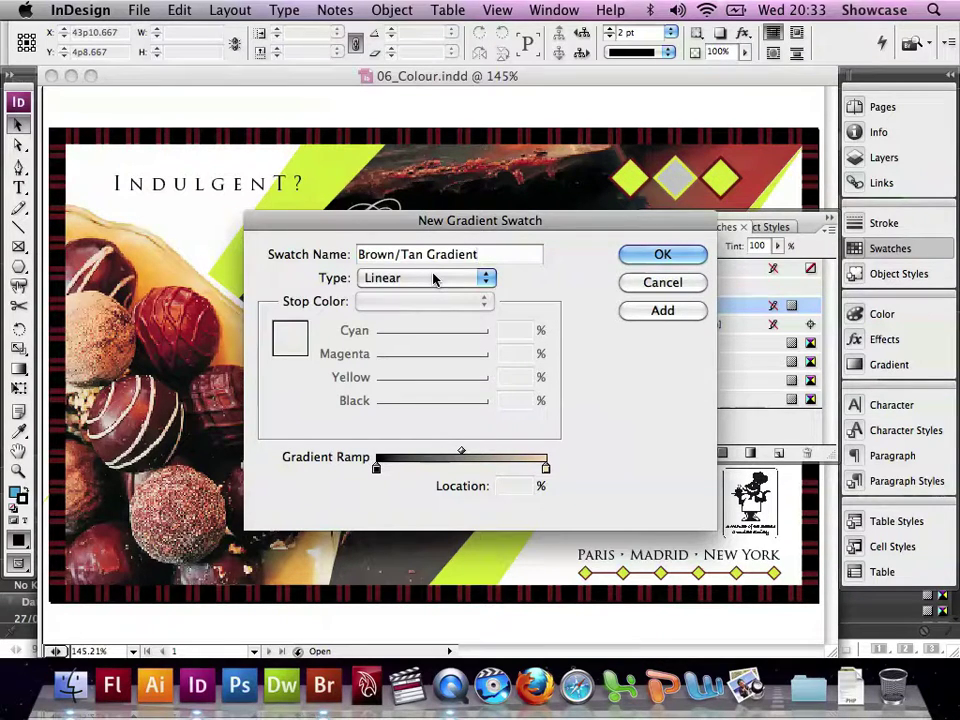
Step: Set the gradient's start stop to Brown and end stop to the Tan swatch, then confirm
left_click(376, 468)
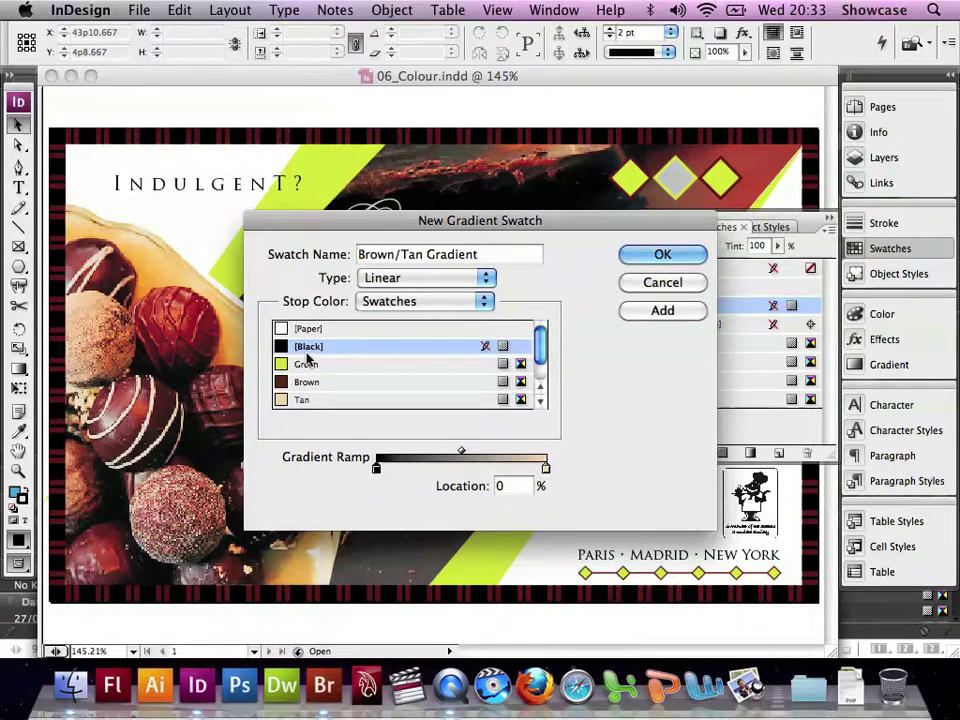
left_click(289, 384)
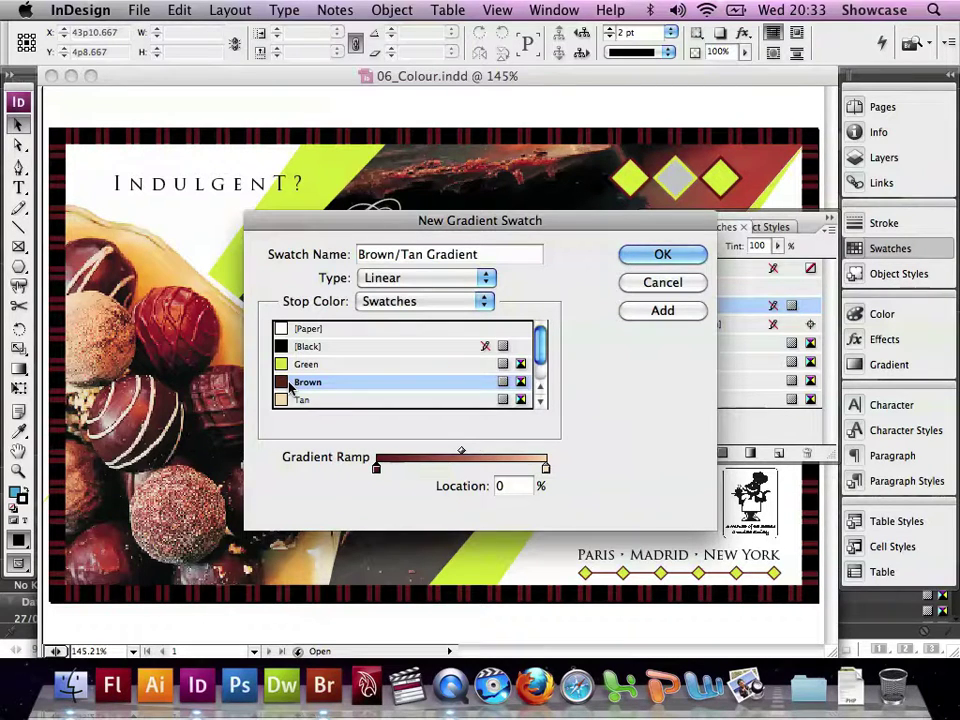
left_click(545, 468)
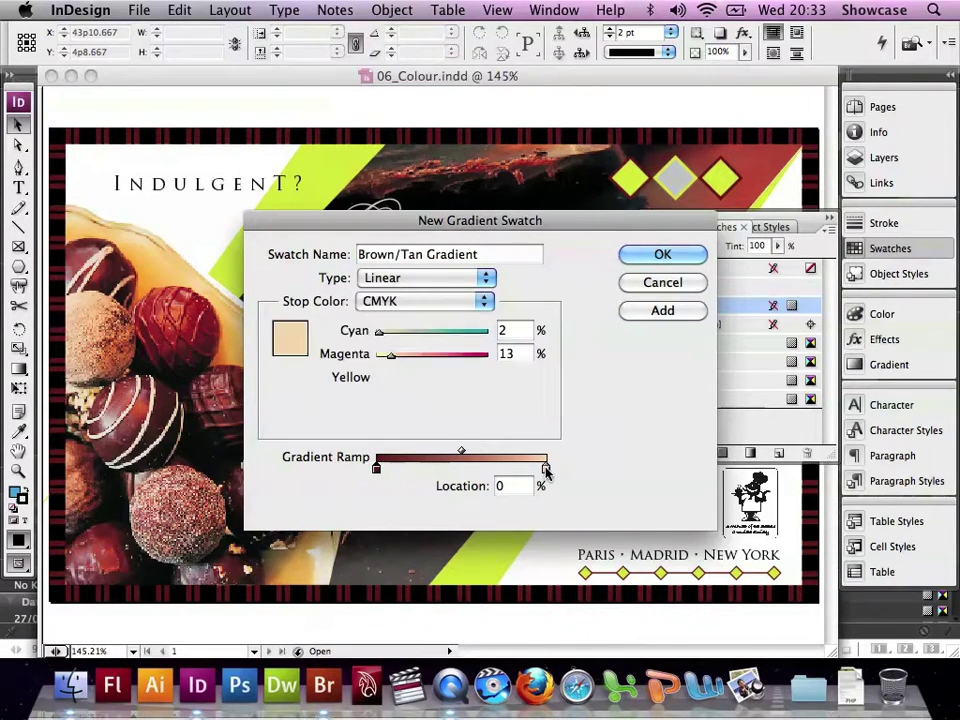
left_click(387, 302)
left_click(386, 334)
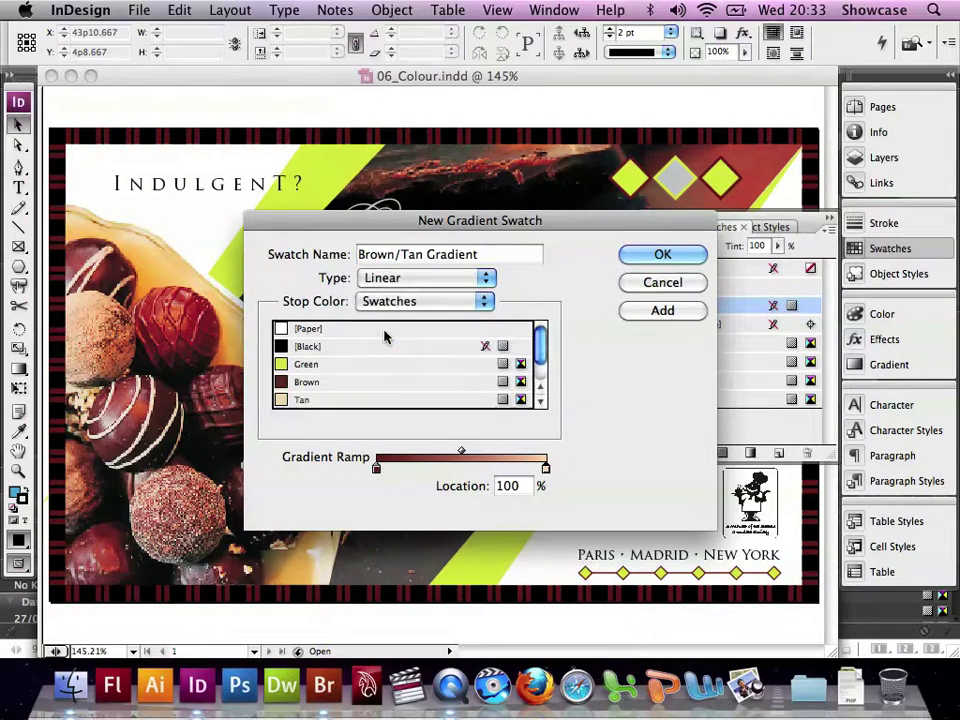
left_click(283, 403)
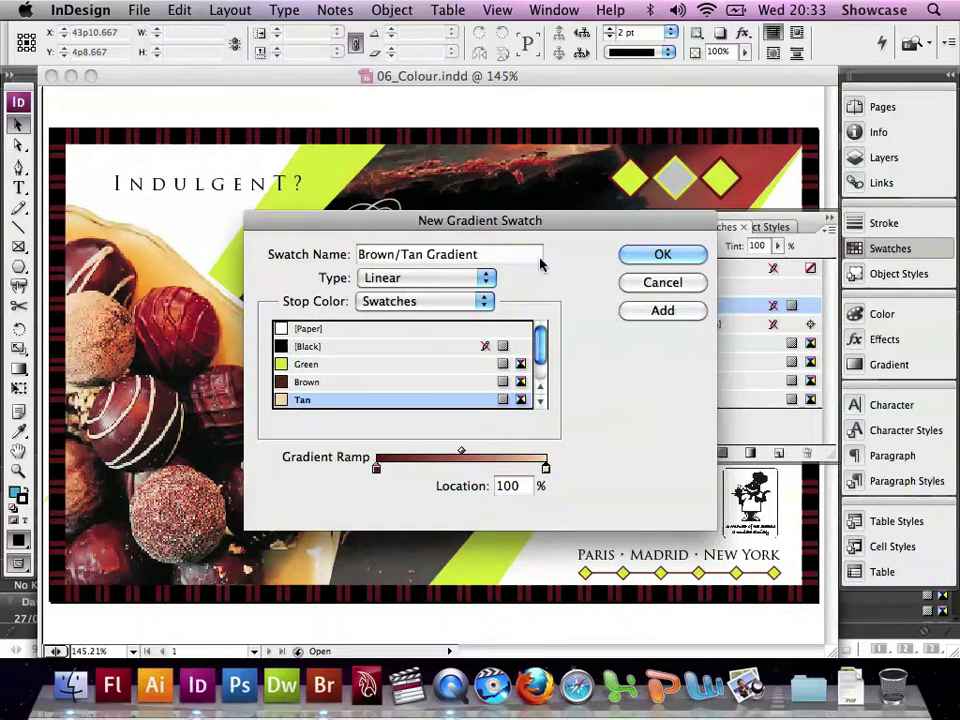
left_click(652, 256)
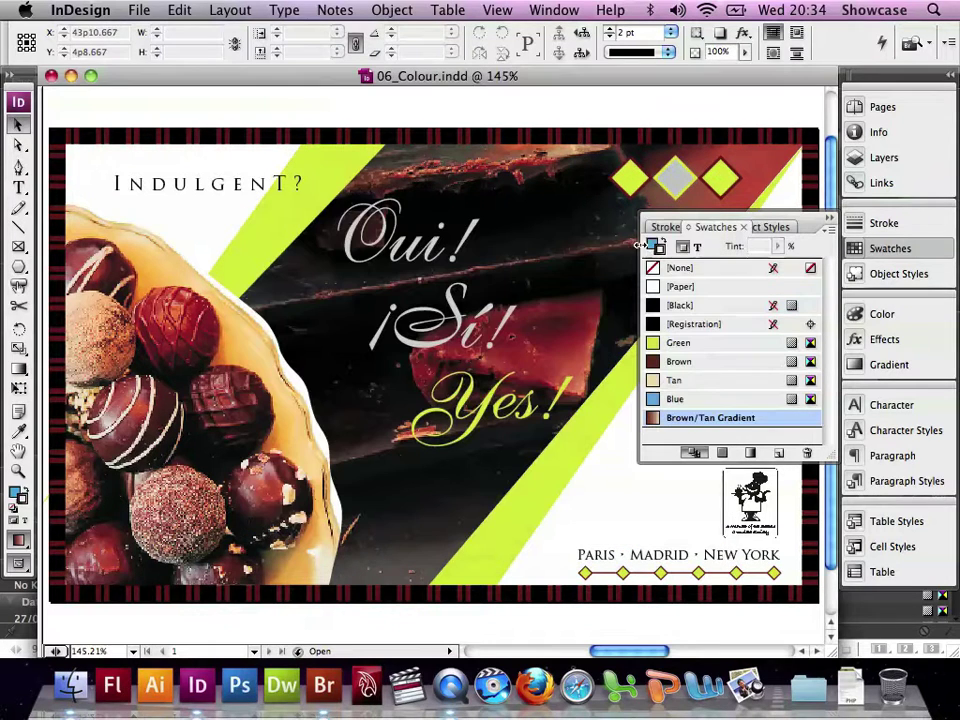
Step: Zoom in on the three top diamonds and fill the middle one with Brown/Tan Gradient
left_click(17, 471)
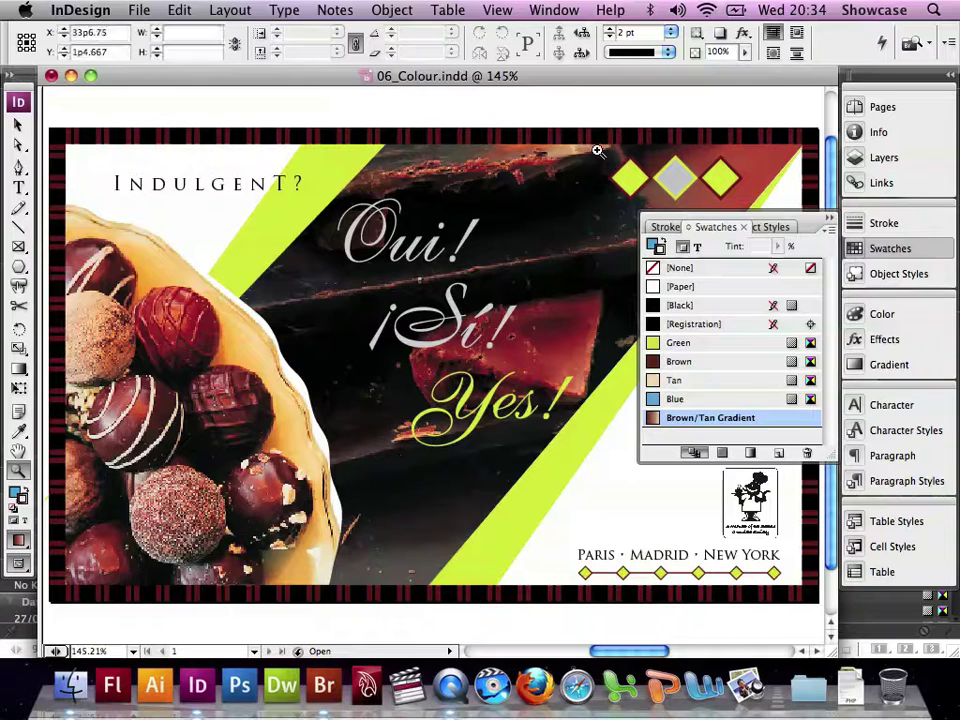
left_click_drag(597, 150, 783, 218)
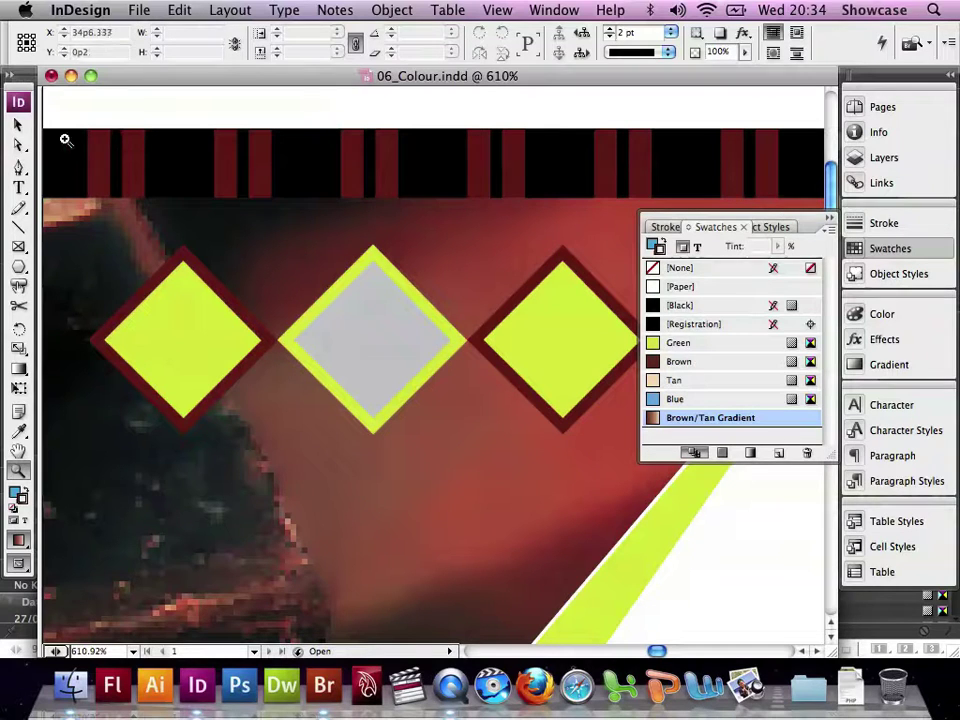
left_click(17, 125)
left_click(375, 336)
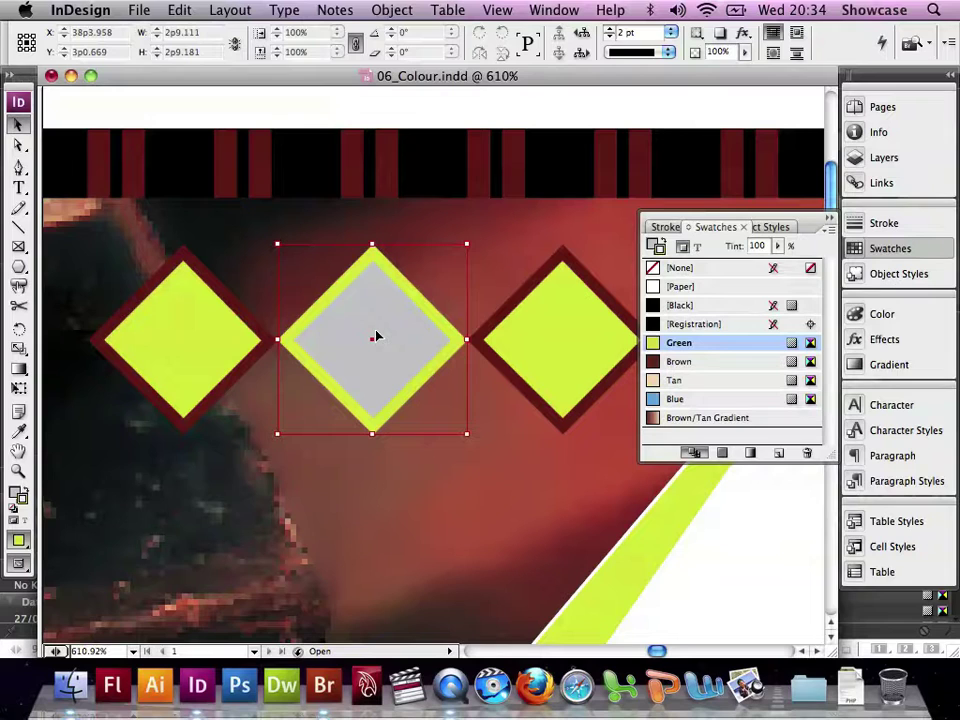
left_click(656, 246)
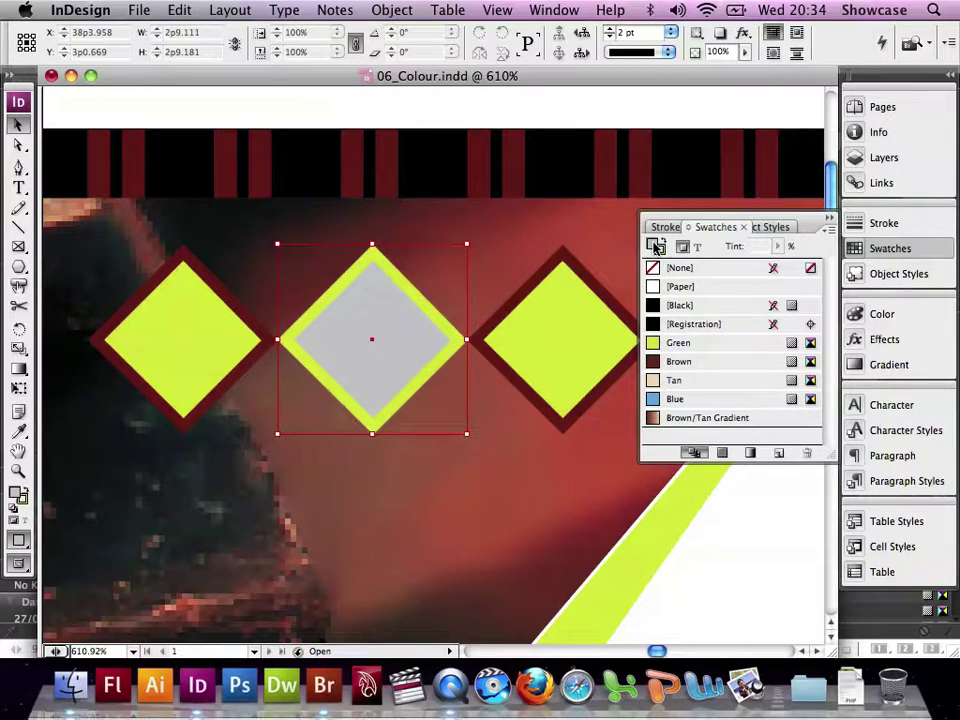
left_click(657, 419)
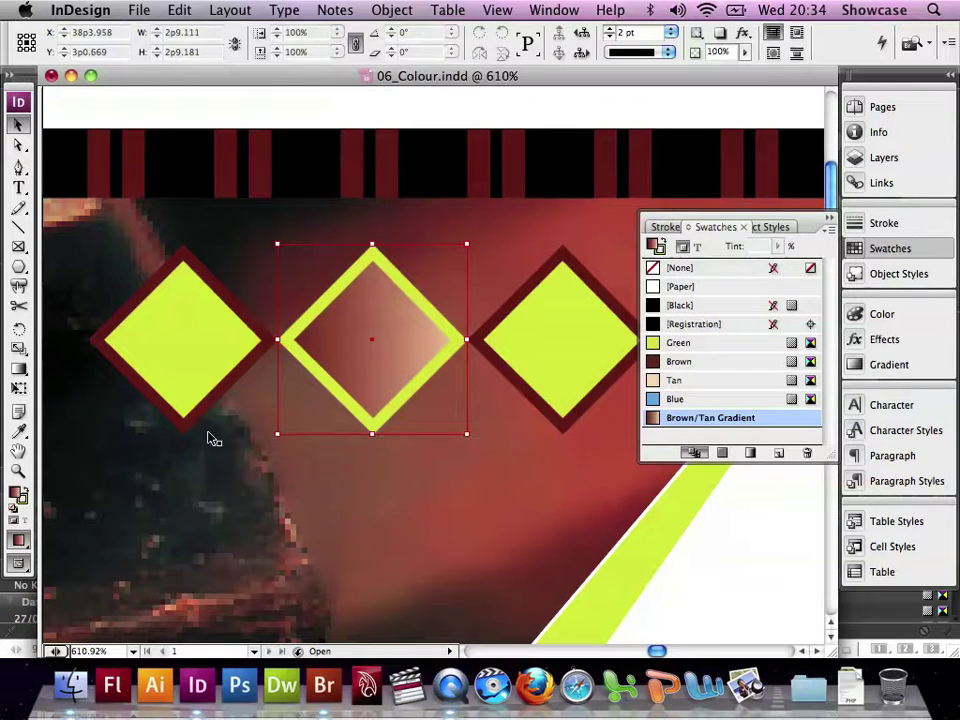
Step: Angle the middle diamond's gradient diagonally, Brown at upper left to Tan at lower right
left_click(19, 370)
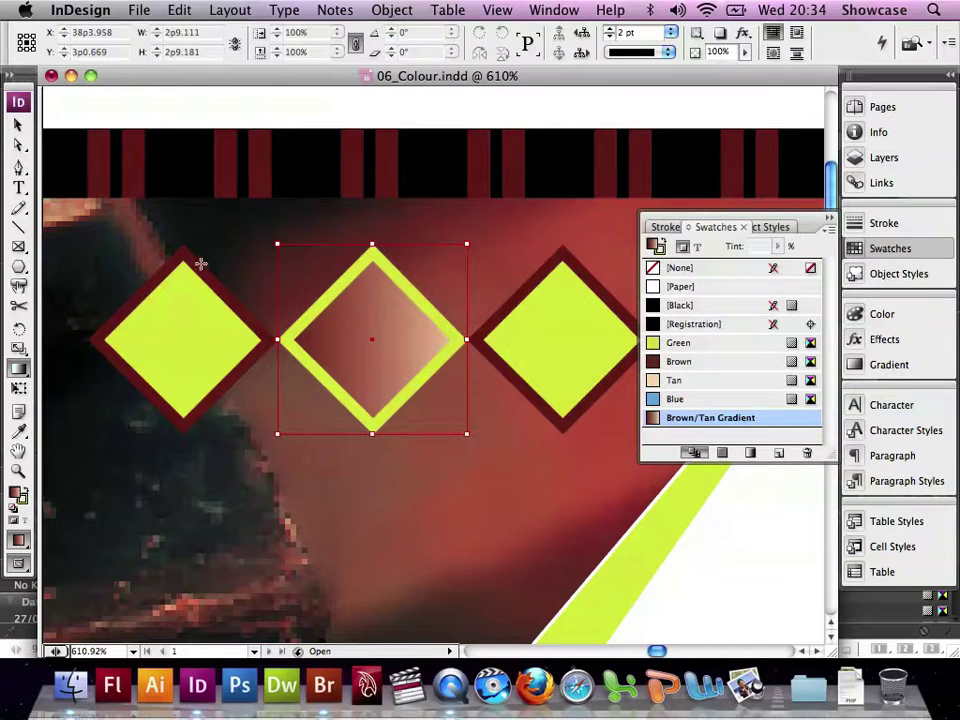
left_click_drag(259, 227, 506, 479)
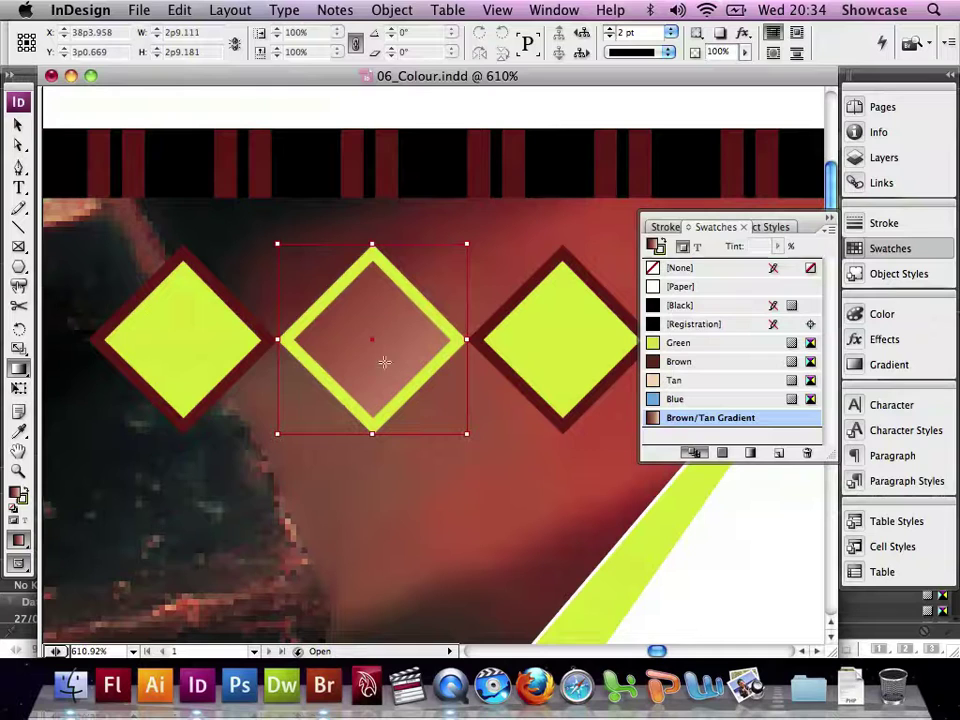
left_click_drag(360, 332, 385, 354)
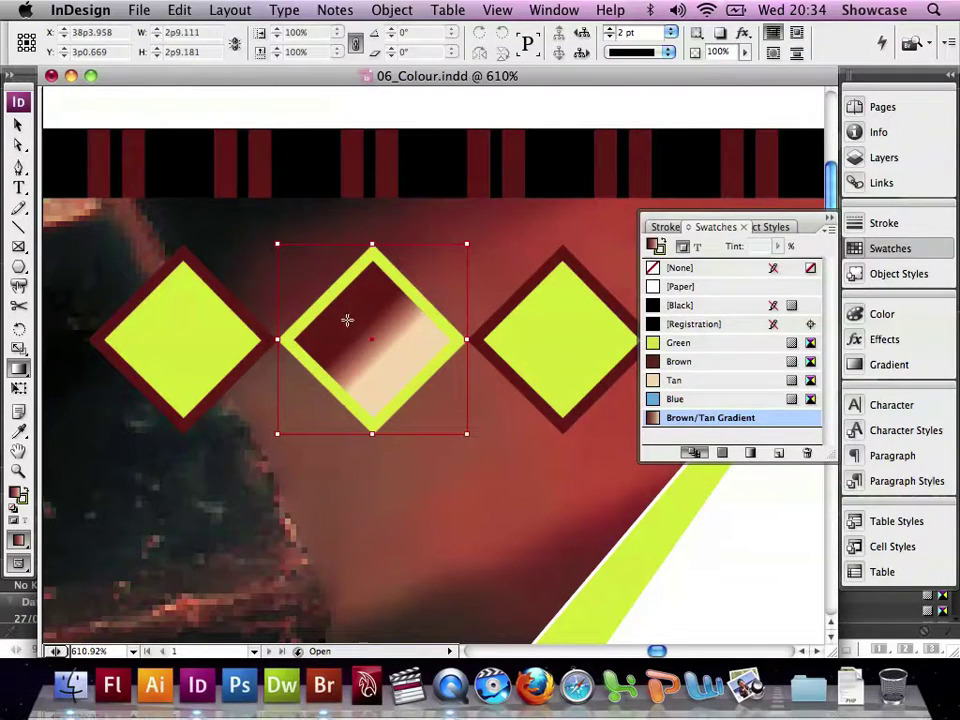
left_click_drag(333, 307, 414, 378)
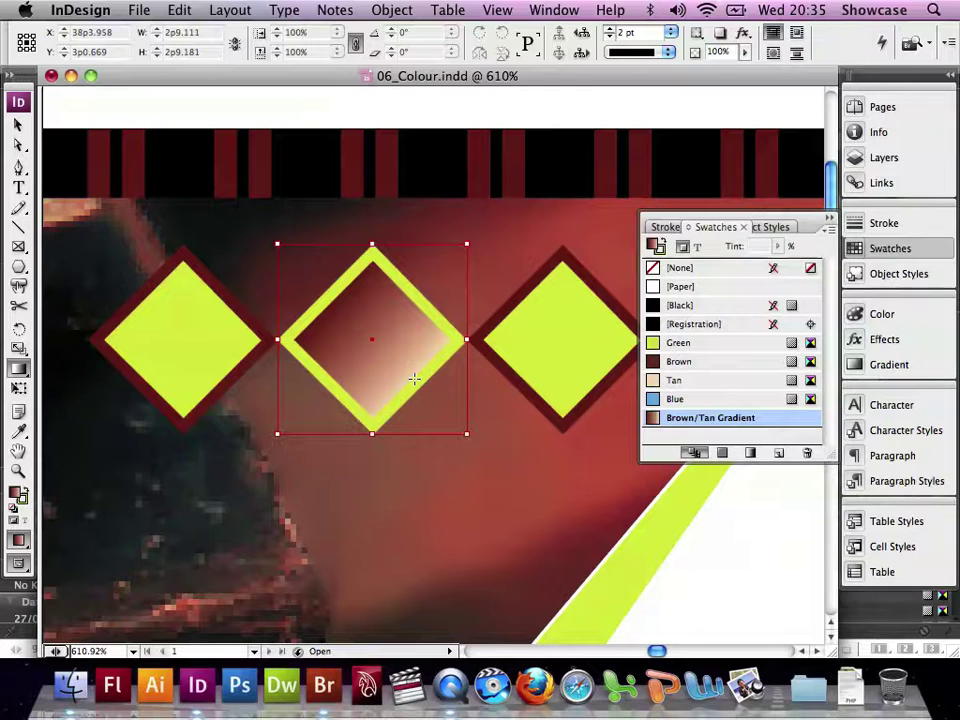
left_click(139, 10)
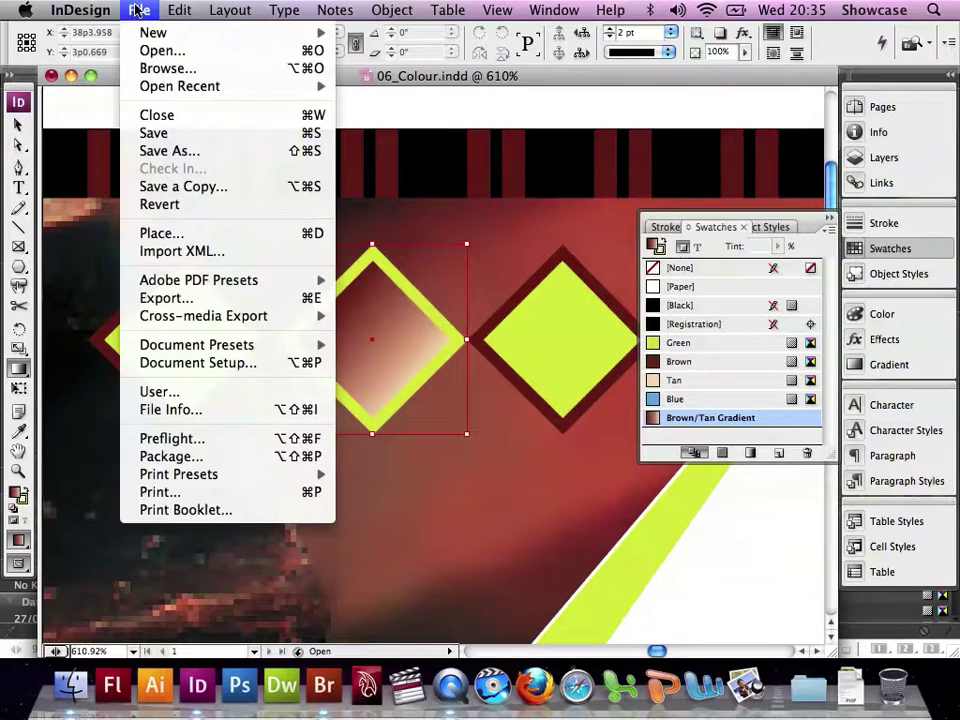
left_click(141, 138)
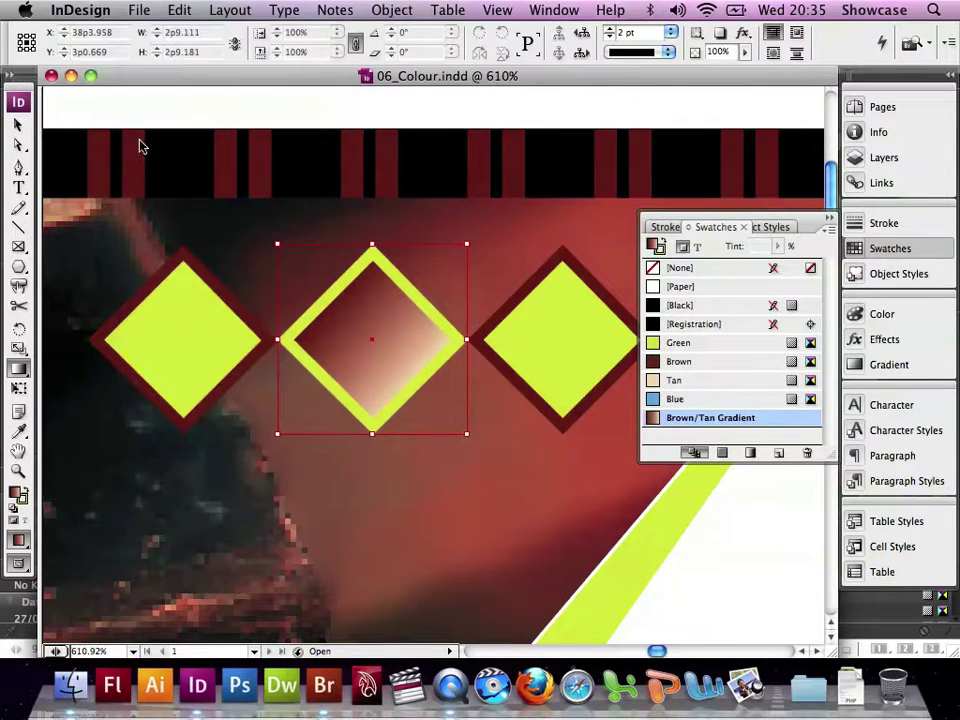